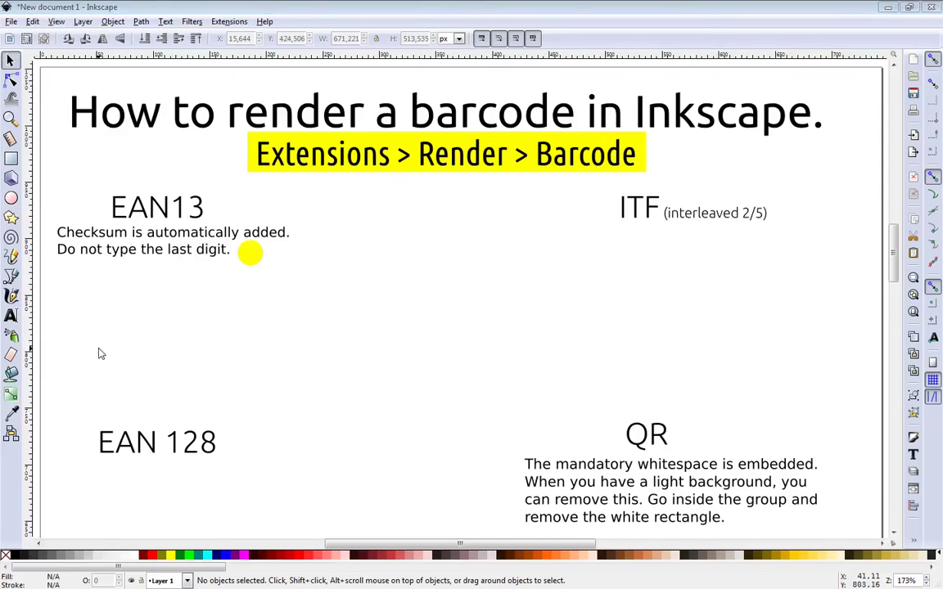
click(222, 22)
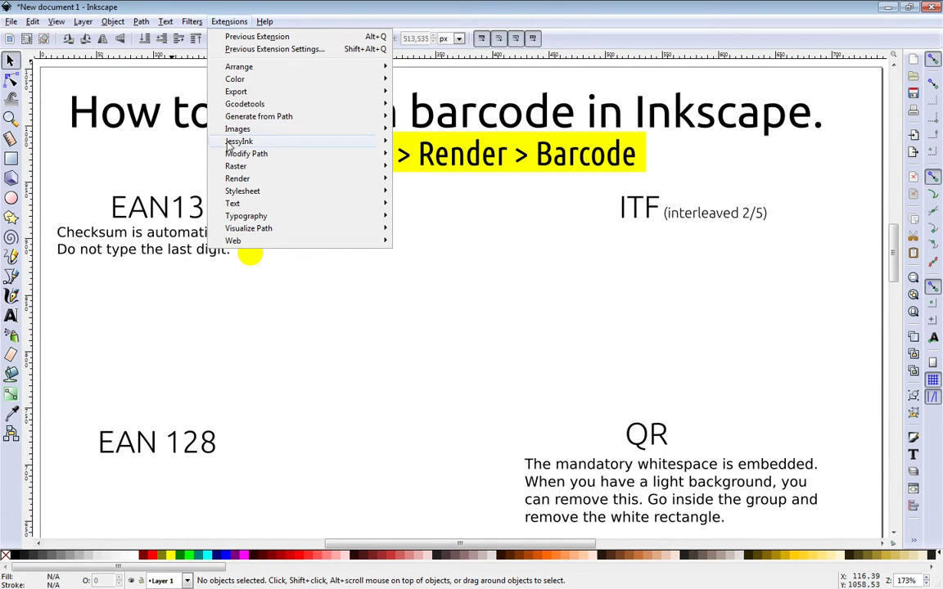
mouse_move(238, 178)
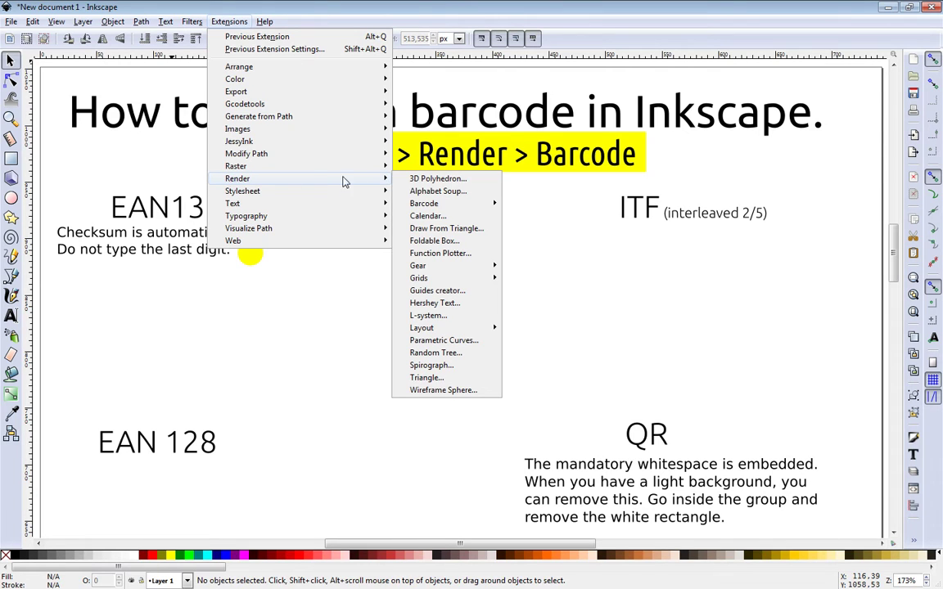
mouse_move(424, 203)
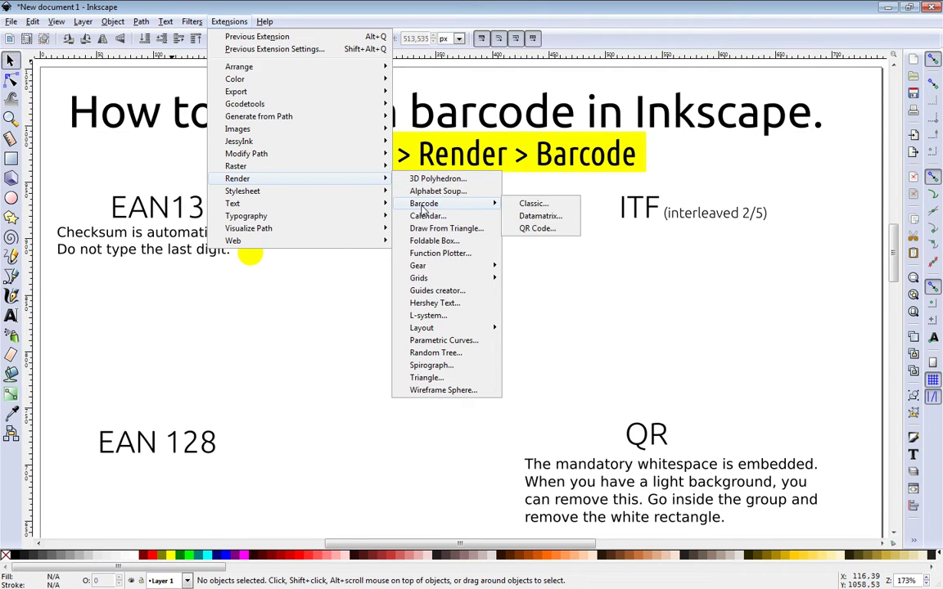
click(530, 204)
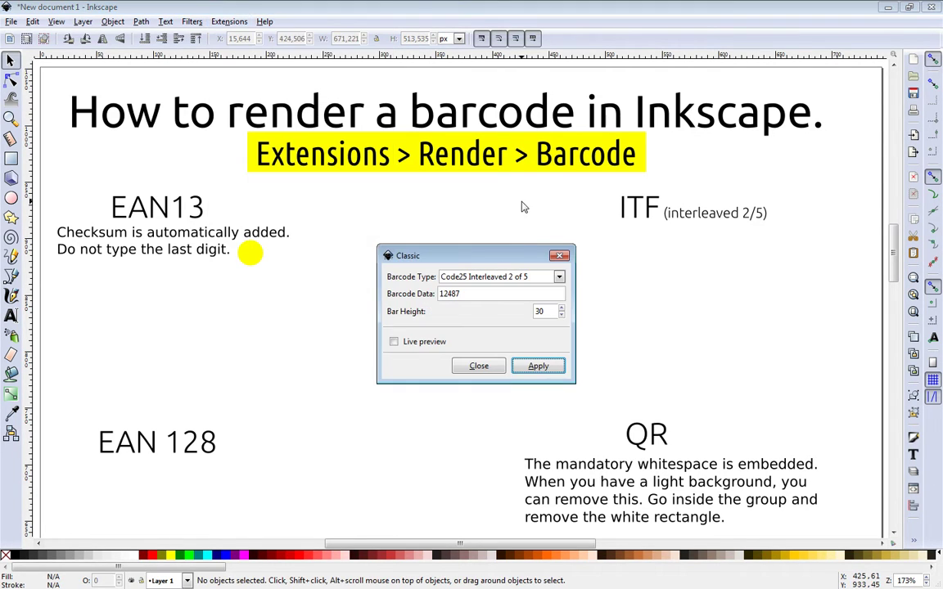
click(537, 277)
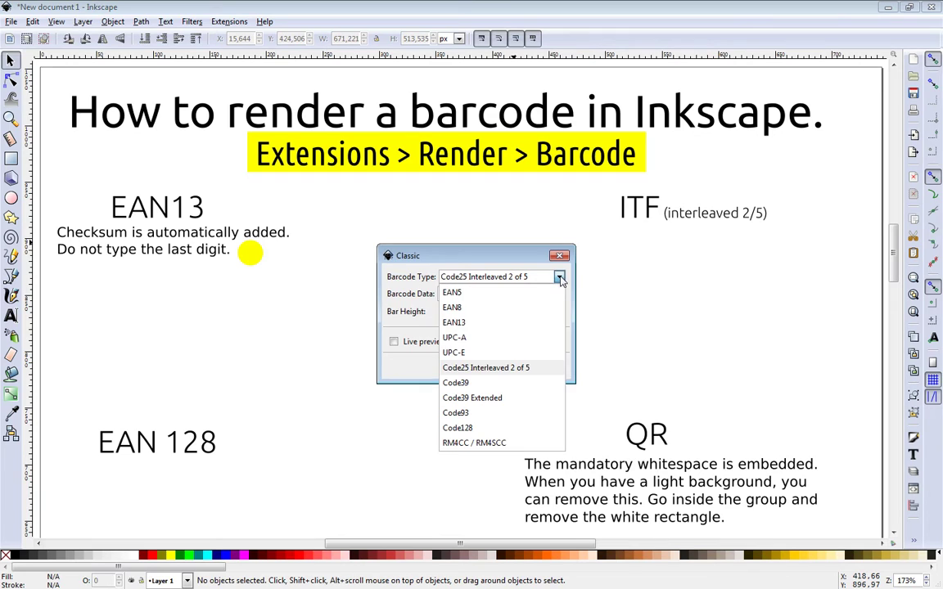
click(456, 322)
double_click(471, 294)
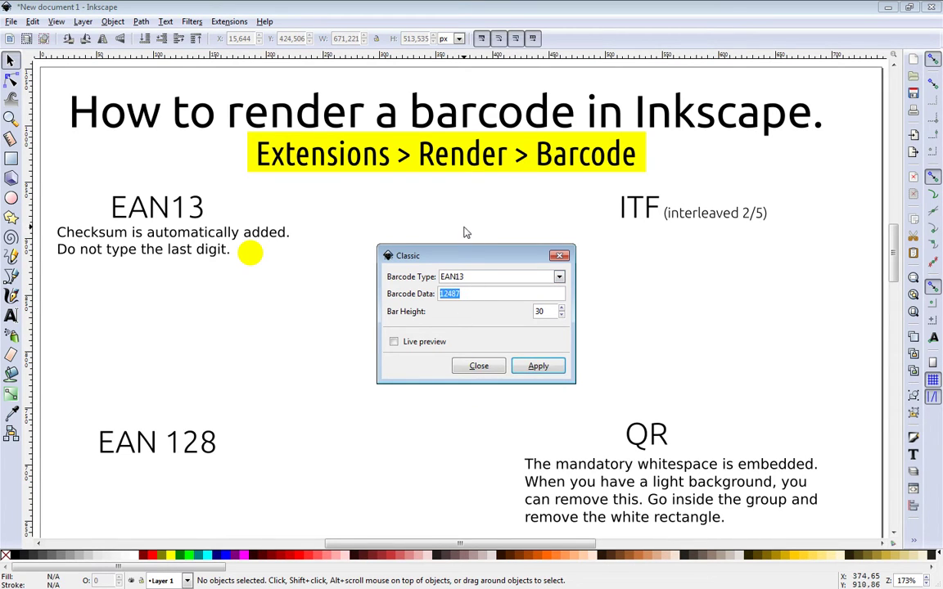
text(3)
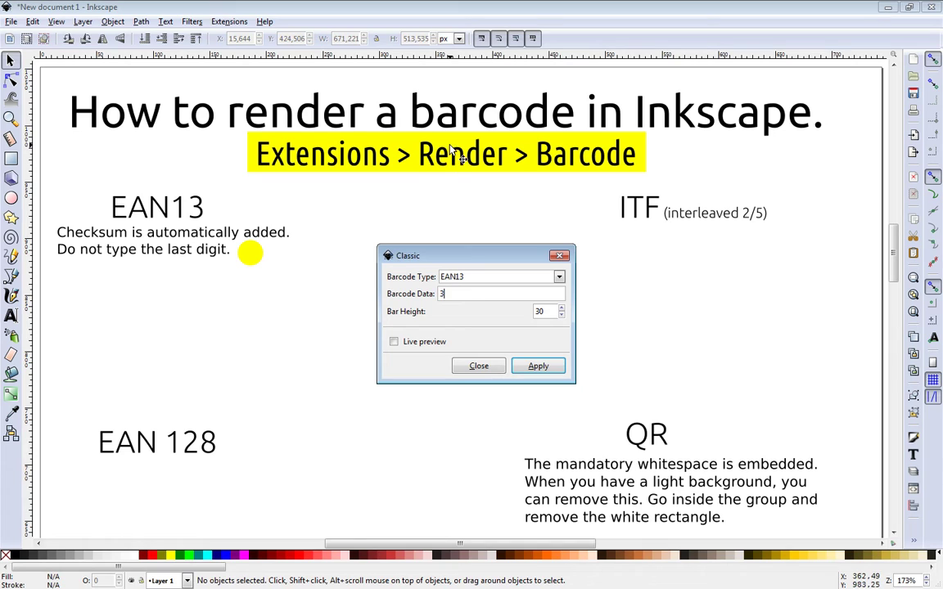
text(2)
key(BackSpace)
key(BackSpace)
text(12)
click(538, 365)
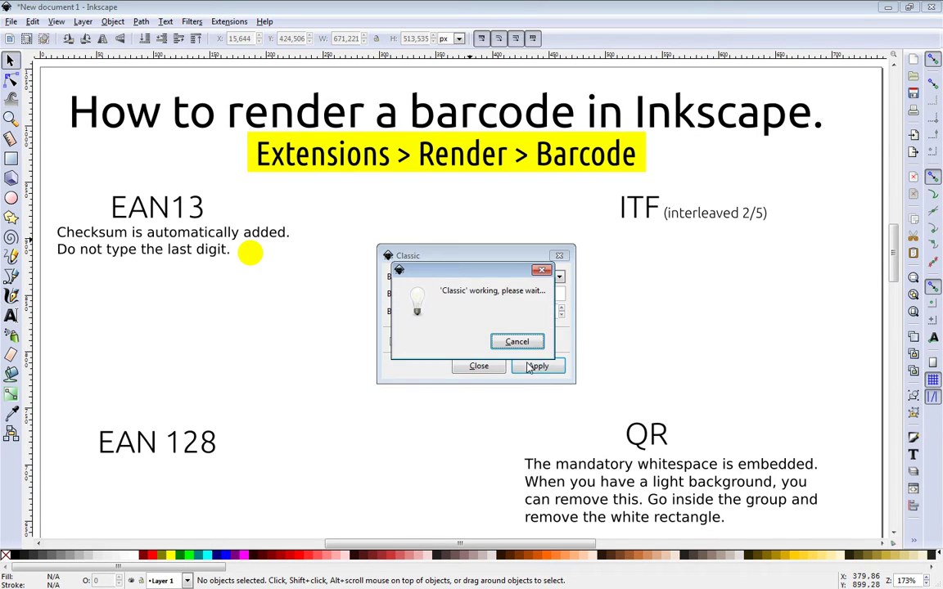
click(479, 367)
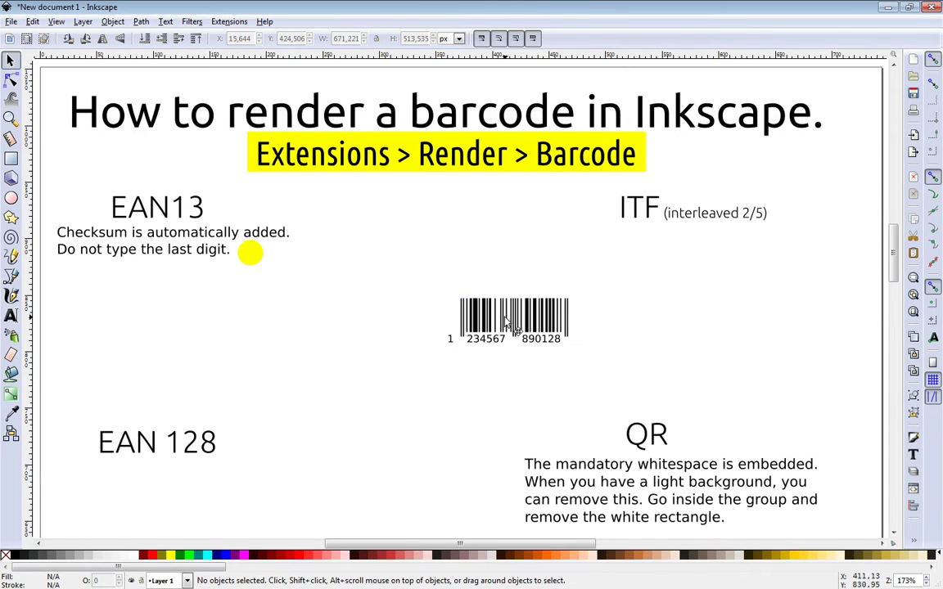
Move the barcode under the note, enlarge it about 160%, and put the yellow dot on the 8.
drag(454, 296, 122, 301)
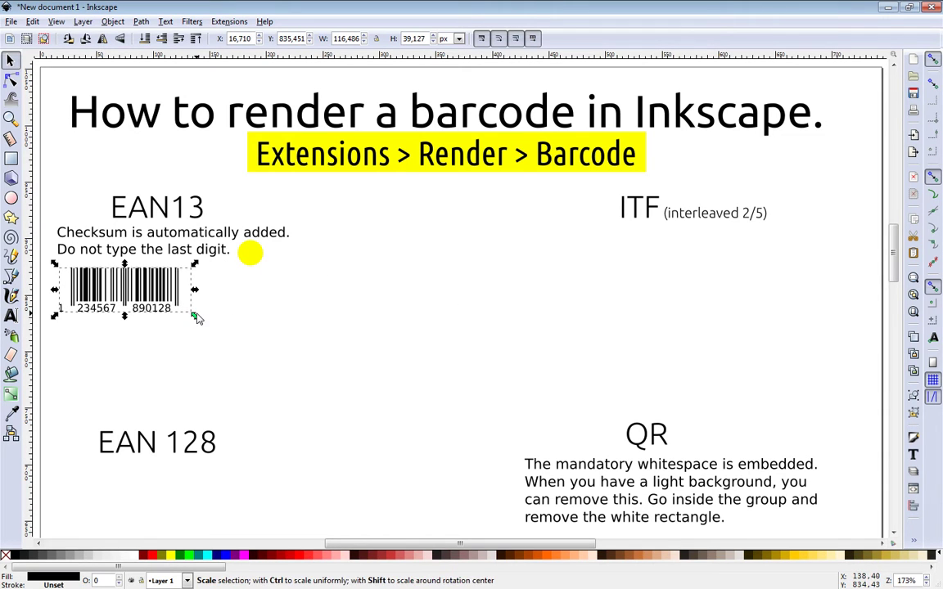
drag(195, 316, 276, 371)
click(245, 302)
drag(250, 254, 238, 337)
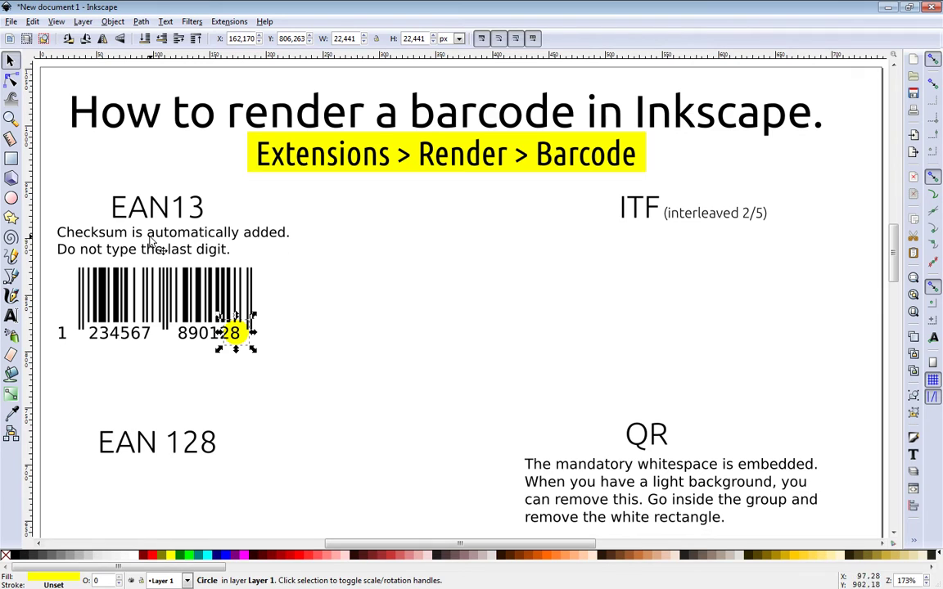
Colour the line 'Do not type the last digit.' red.
click(120, 250)
double_click(123, 249)
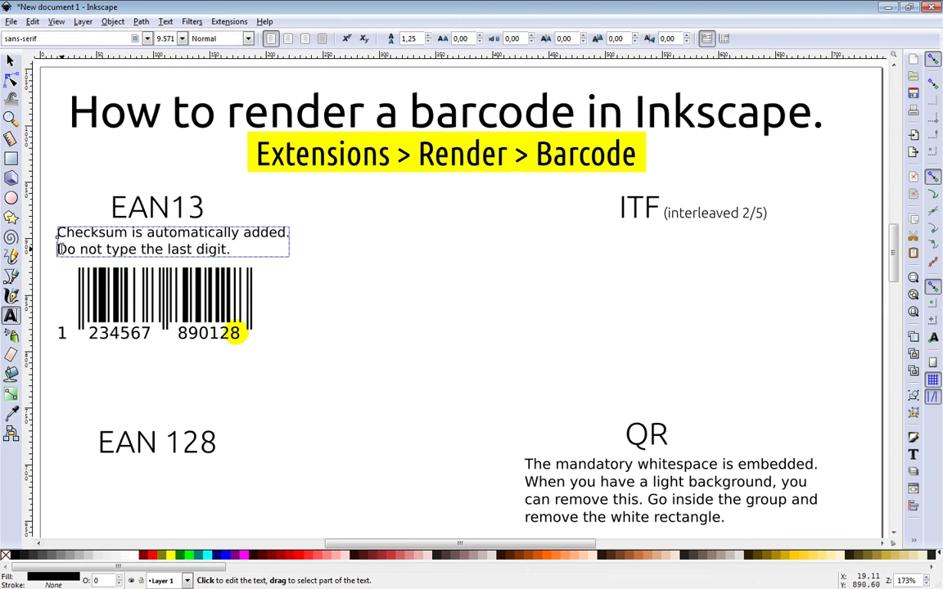
triple_click(150, 252)
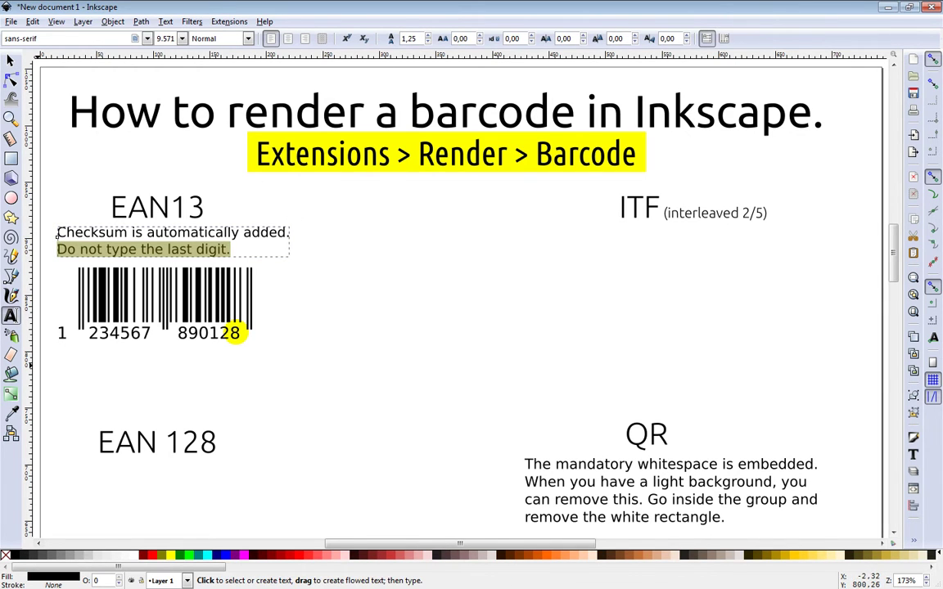
click(151, 556)
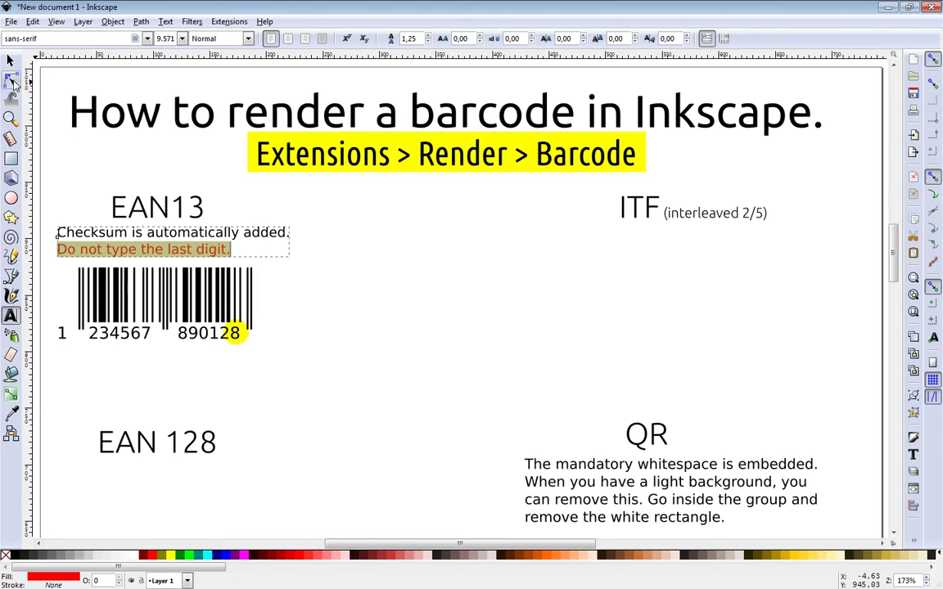
click(11, 61)
click(431, 349)
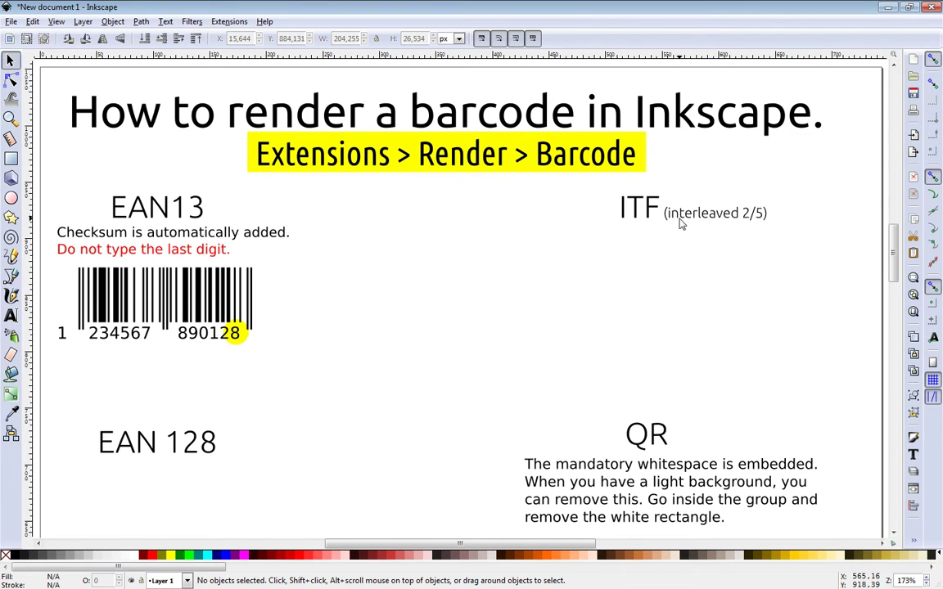
Generate a Code25 Interleaved 2 of 5 barcode with data 12345.
click(228, 22)
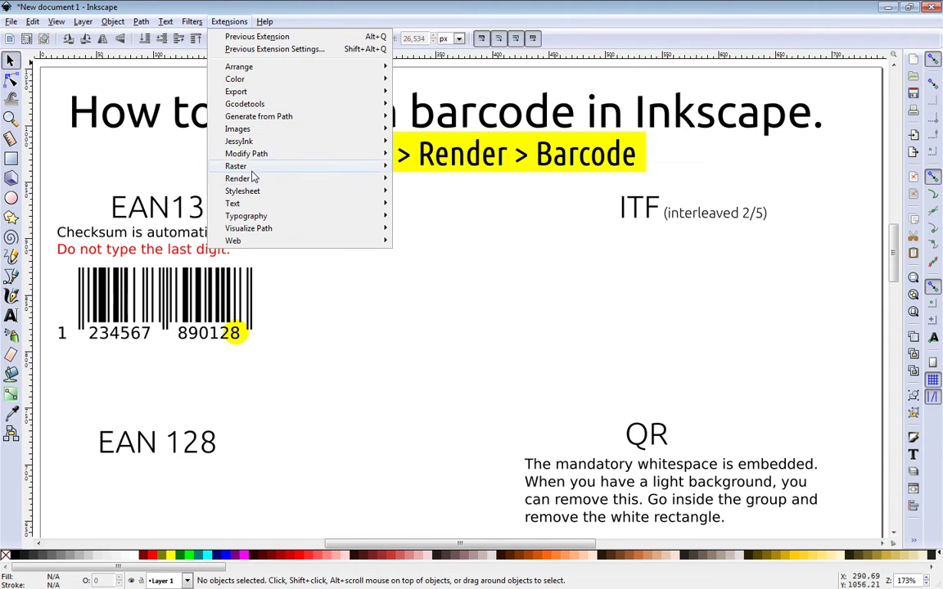
mouse_move(238, 178)
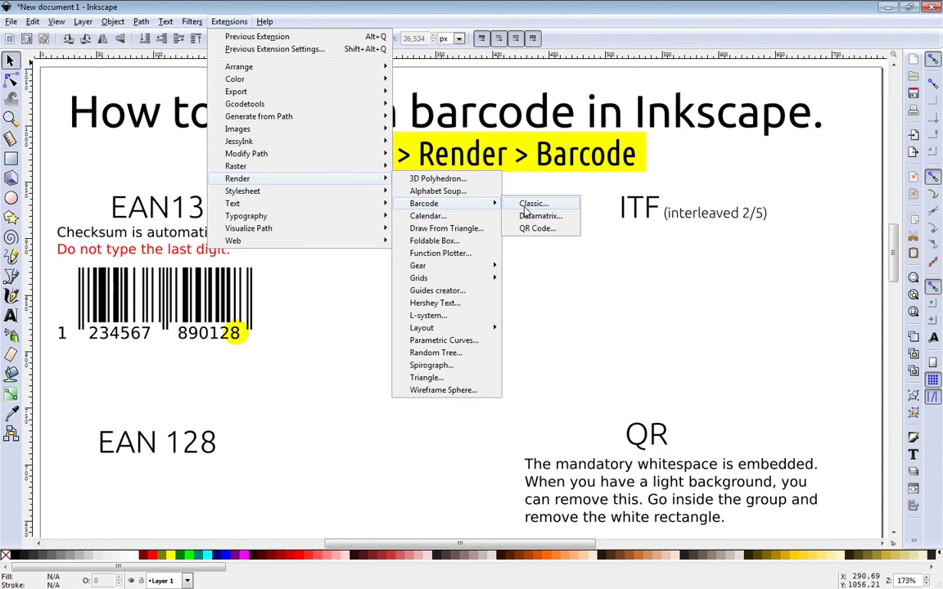
click(528, 204)
click(559, 278)
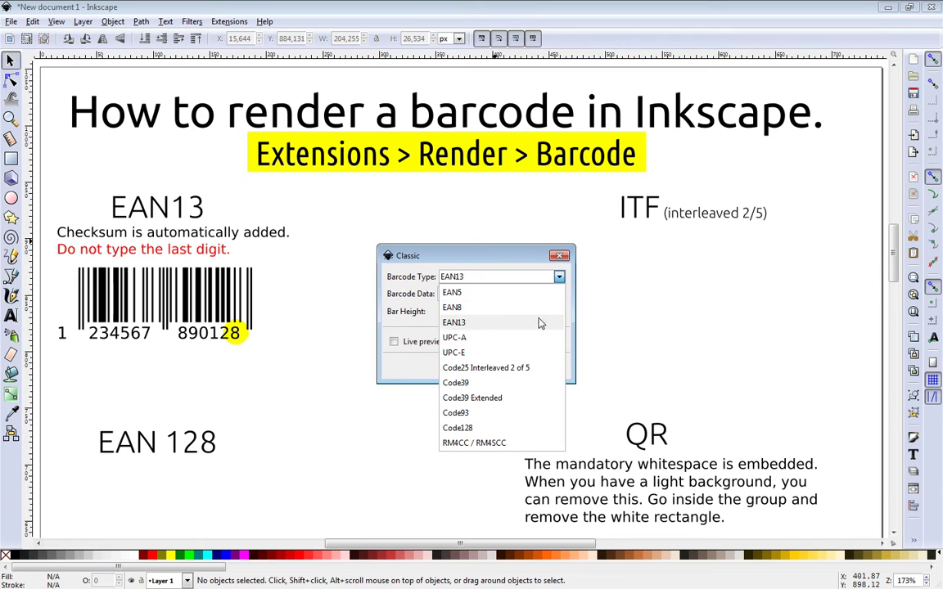
click(466, 368)
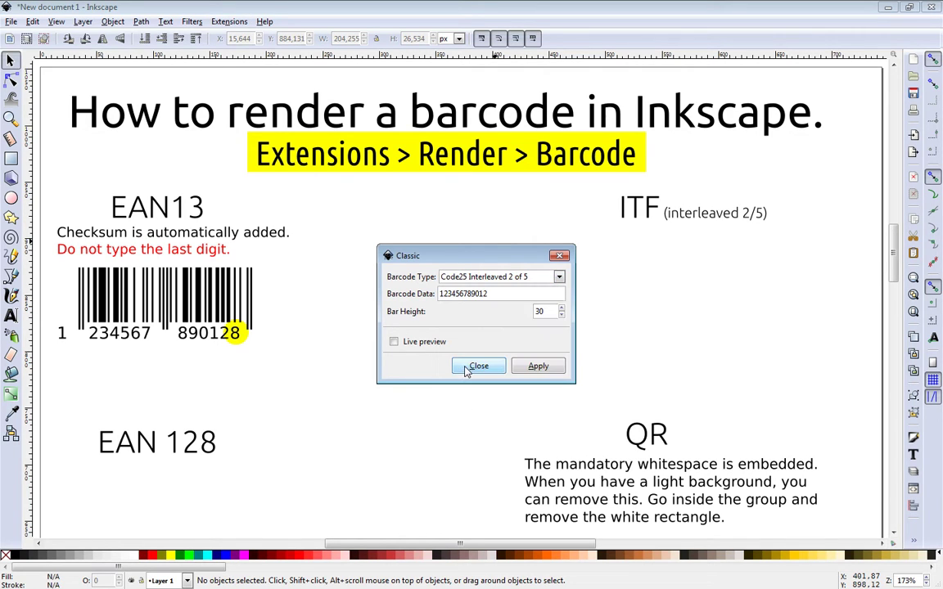
double_click(500, 296)
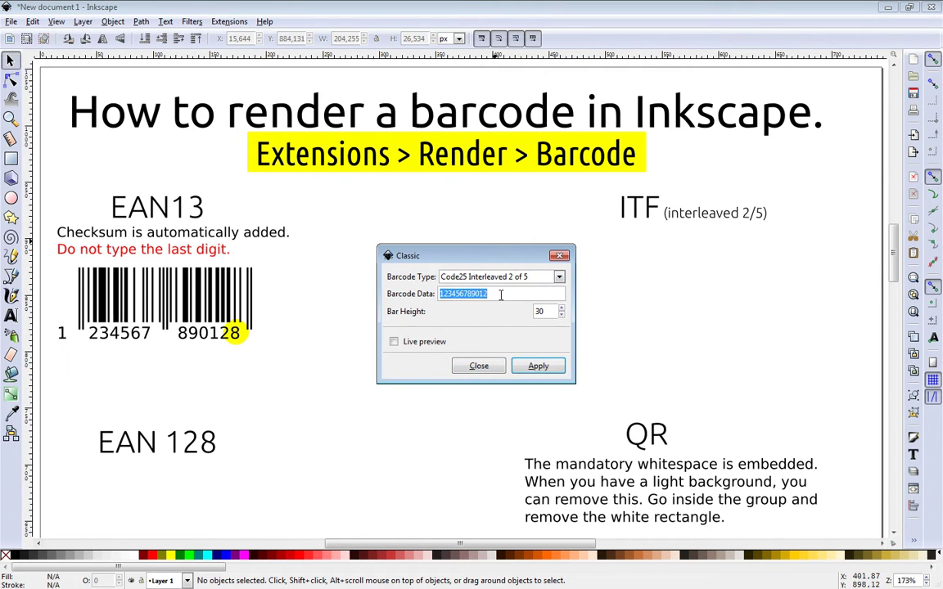
text(12345)
click(537, 365)
click(478, 366)
Enlarge the ITF barcode about 1.8 times and position it under the ITF heading.
mouse_move(482, 319)
mouse_down()
mouse_move(604, 263)
mouse_move(583, 261)
mouse_up()
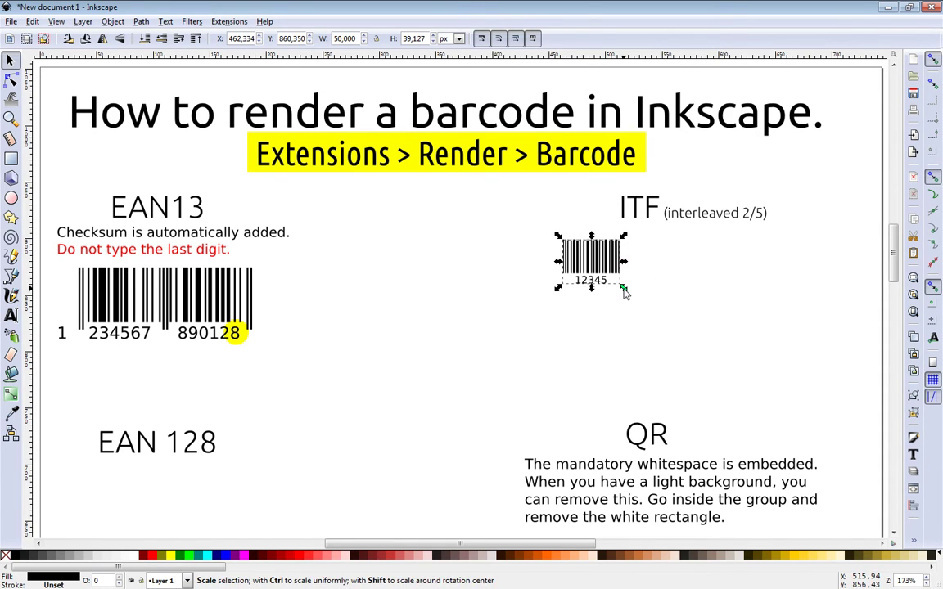
drag(623, 288, 665, 324)
drag(605, 278, 676, 291)
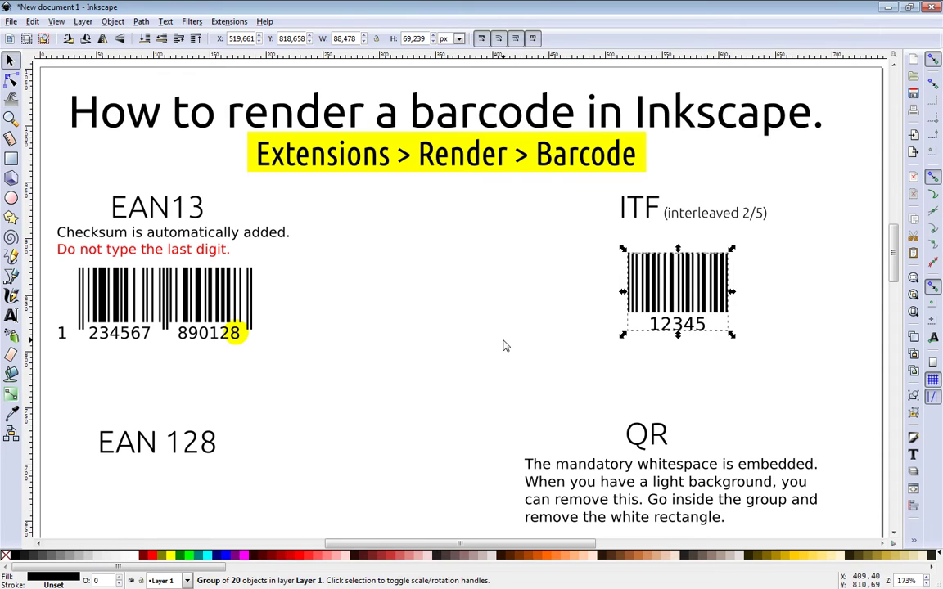
click(505, 346)
Generate a Code128 barcode with the data 'I love Inkscape!'.
scroll(225, 348, down, 2)
scroll(139, 333, down, 1)
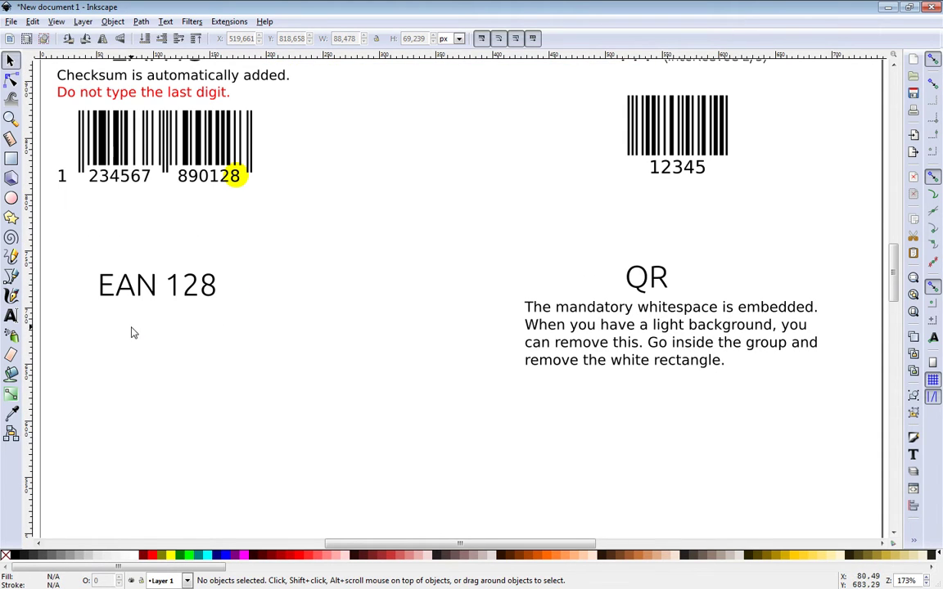
click(10, 315)
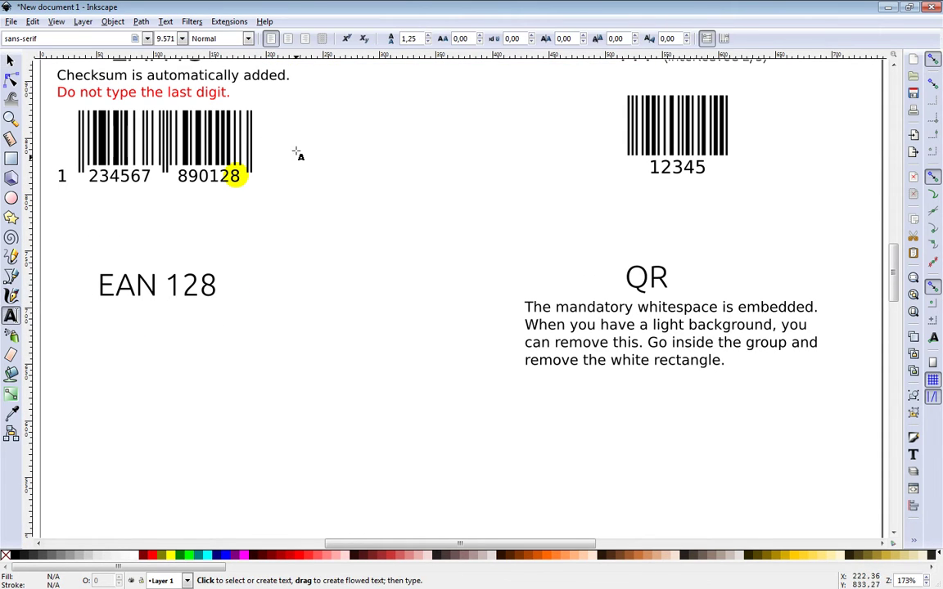
click(215, 21)
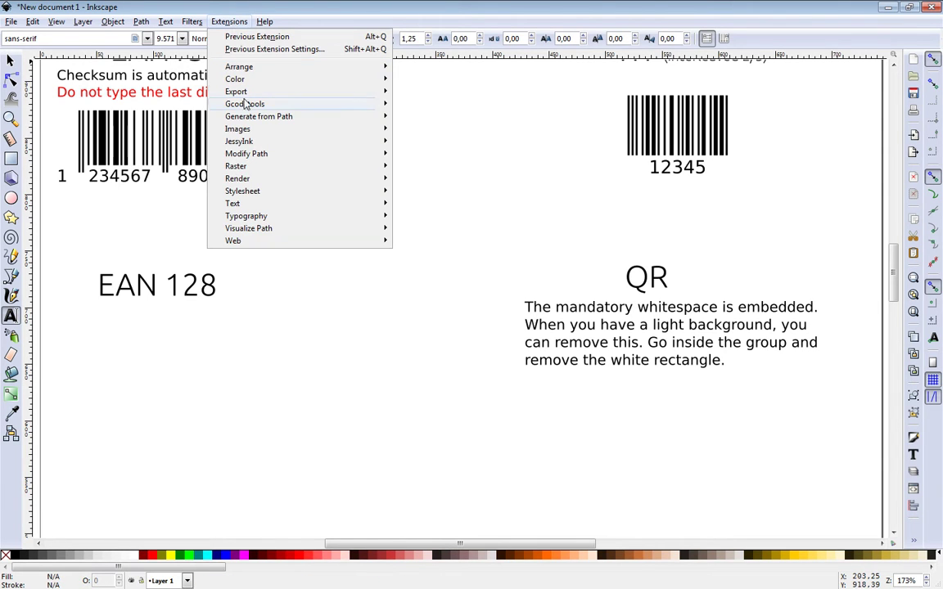
mouse_move(237, 178)
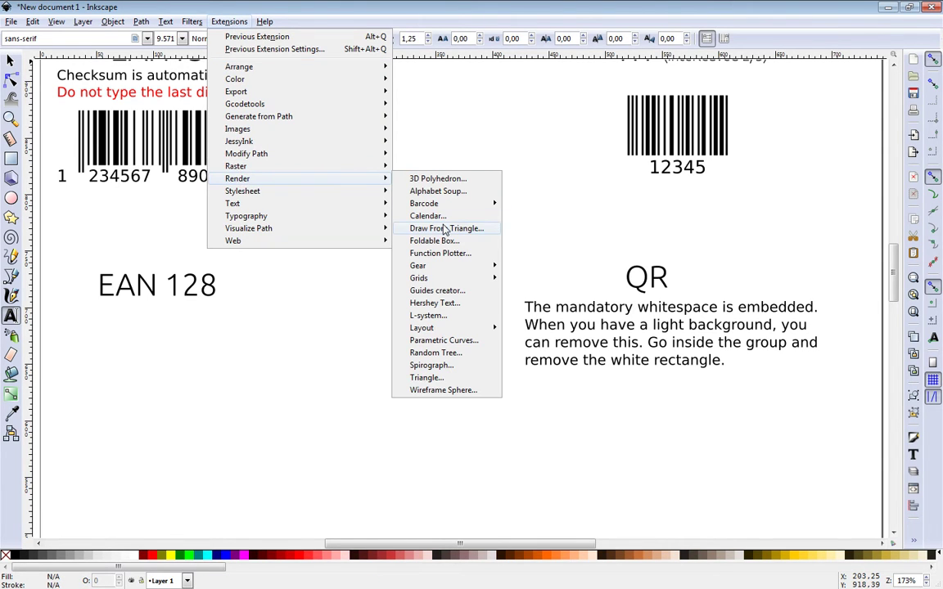
mouse_move(424, 203)
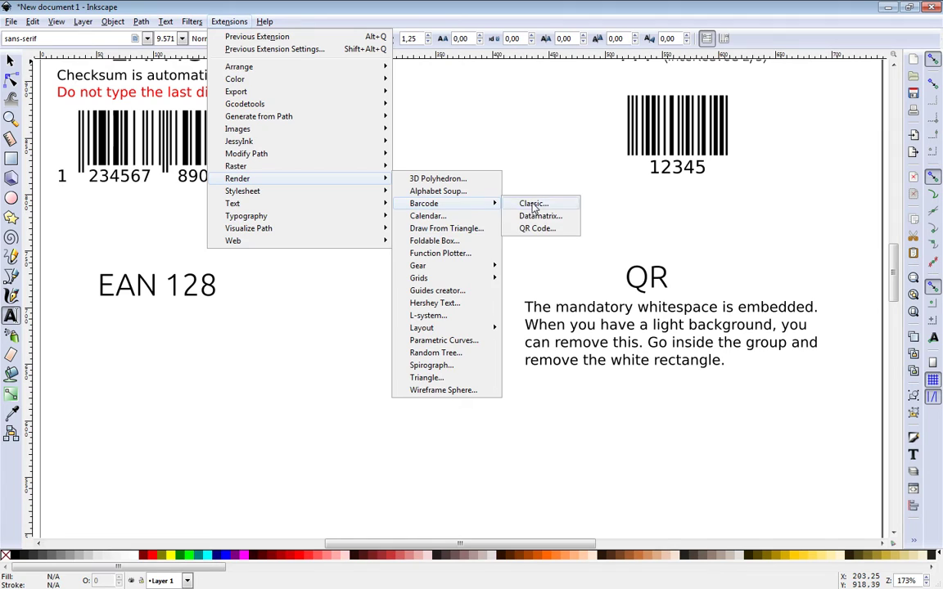
click(531, 204)
click(558, 277)
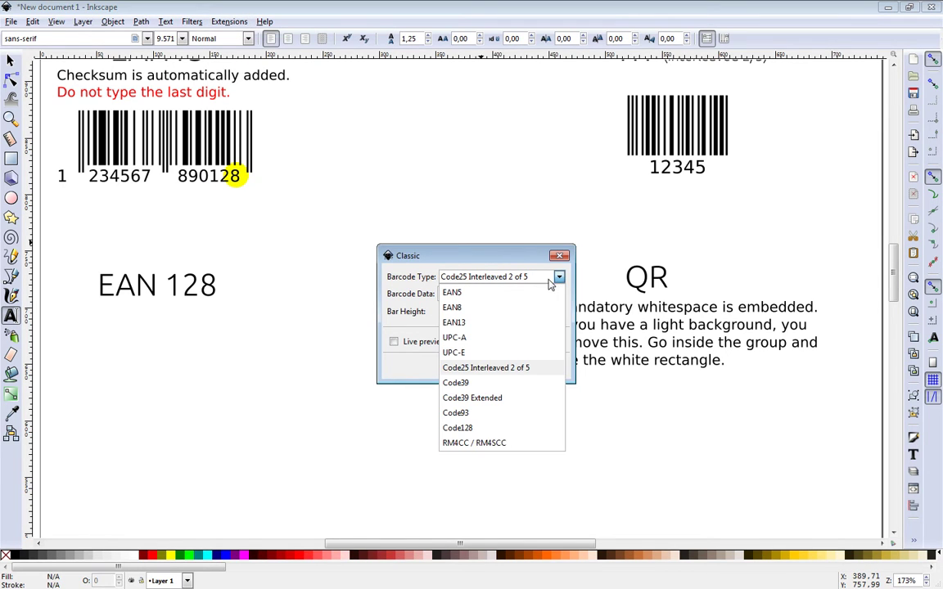
click(461, 428)
double_click(450, 293)
text(I love Inkscape!)
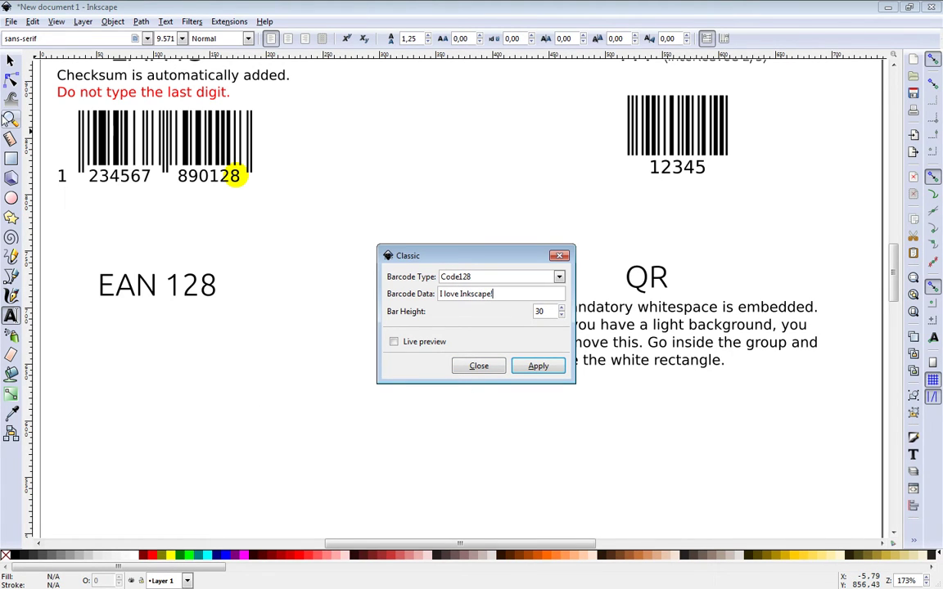
click(537, 366)
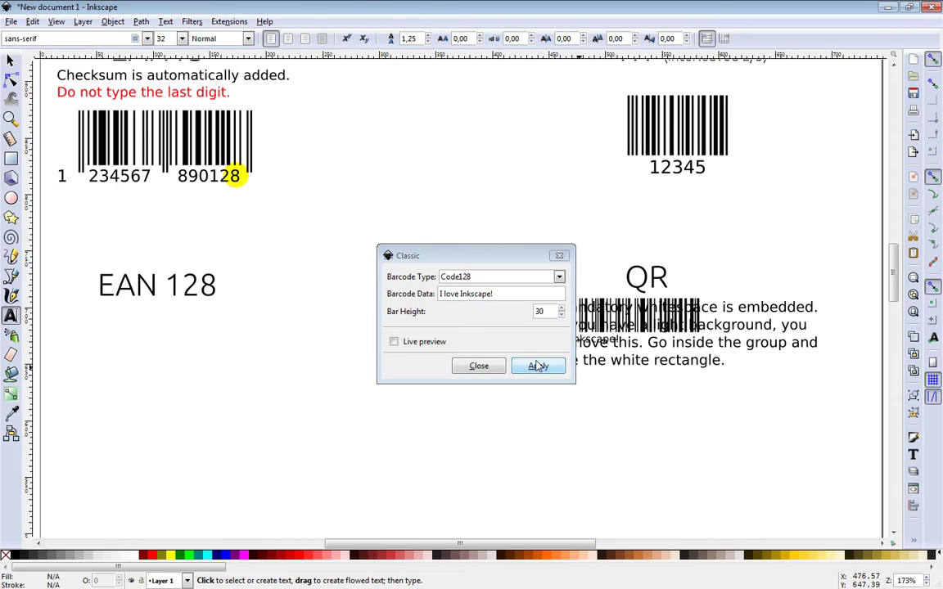
click(492, 366)
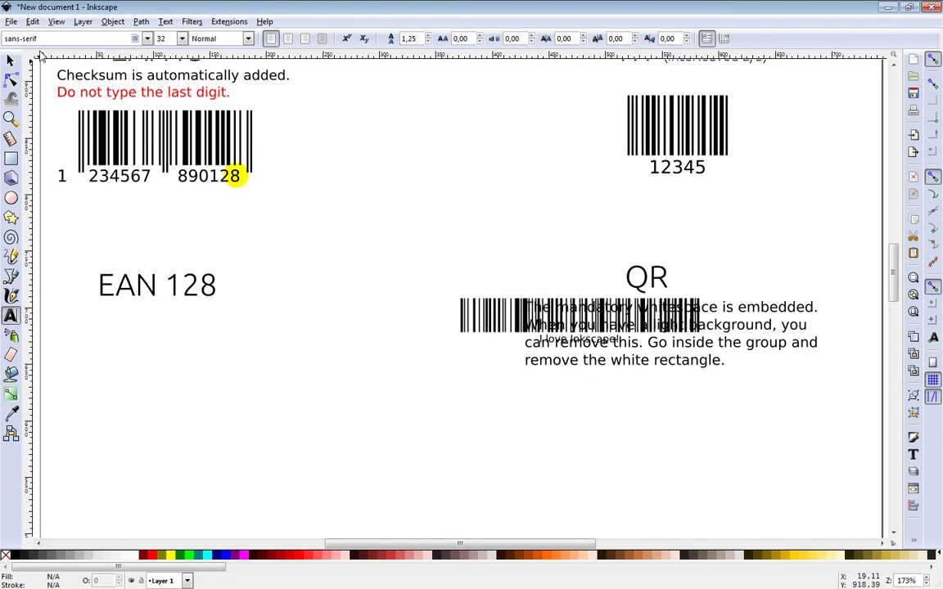
Move the Code128 barcode below the EAN 128 heading.
click(10, 59)
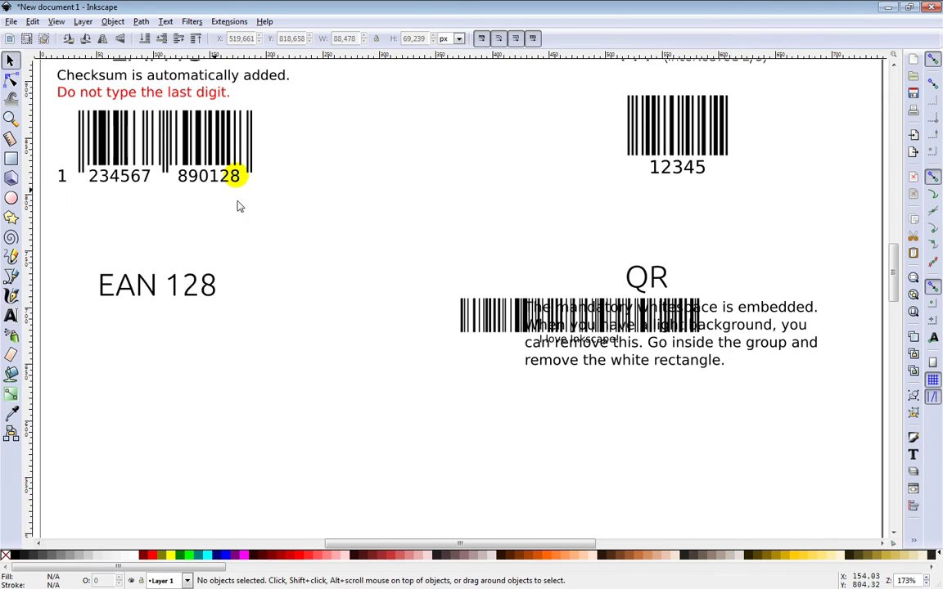
drag(477, 323, 82, 353)
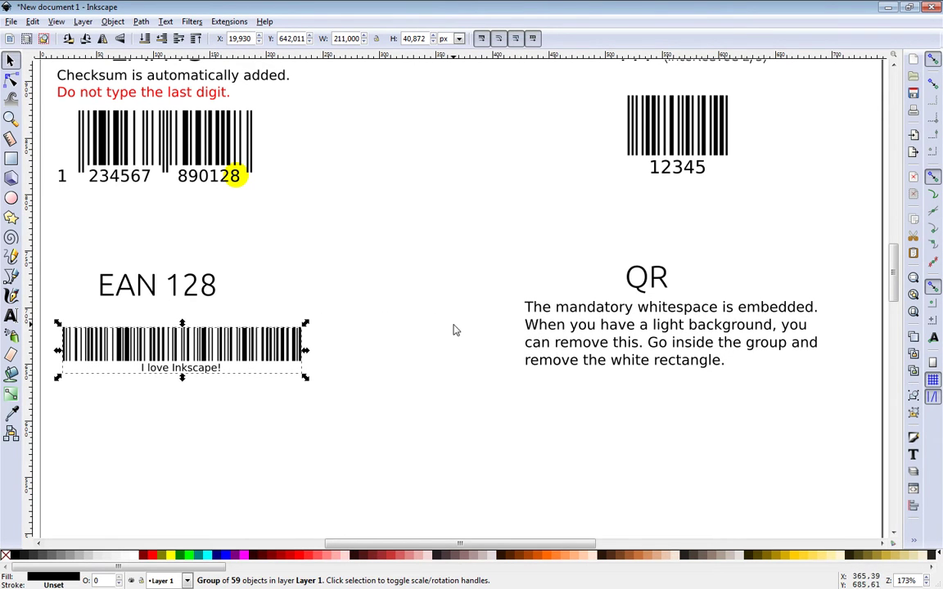
click(621, 417)
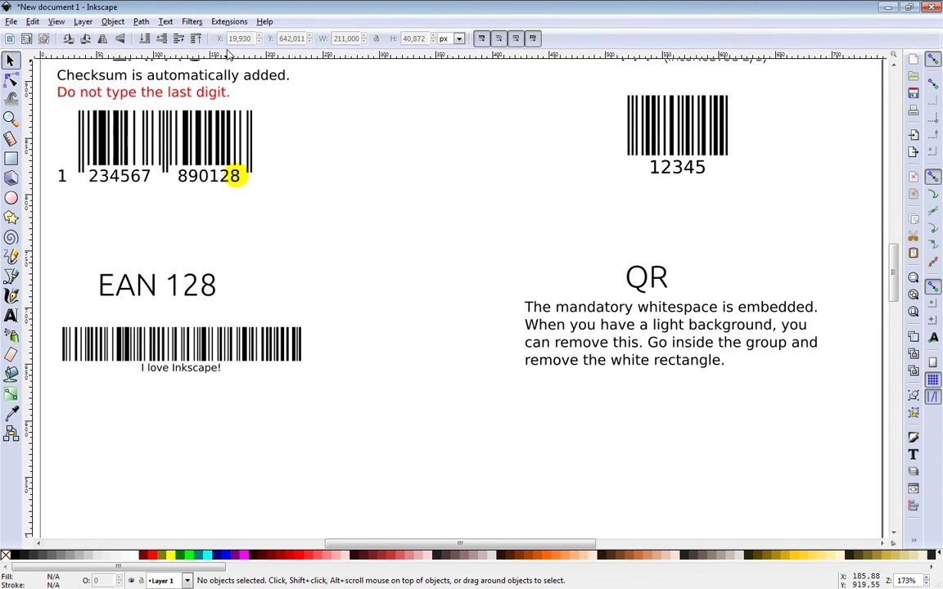
Set up a QR code for 'I love Inkscape!' with Auto size and M error correction.
click(228, 21)
mouse_move(237, 178)
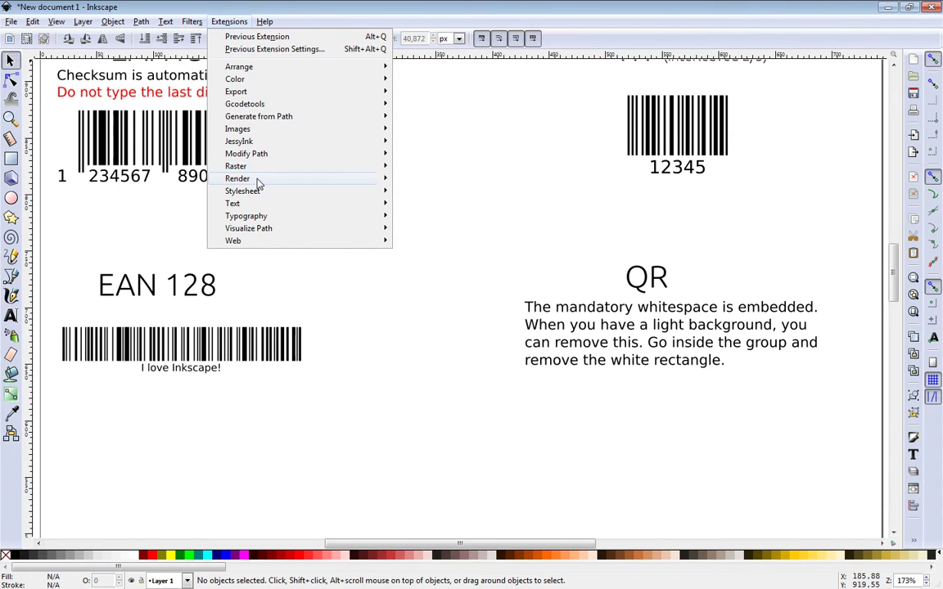
mouse_move(423, 202)
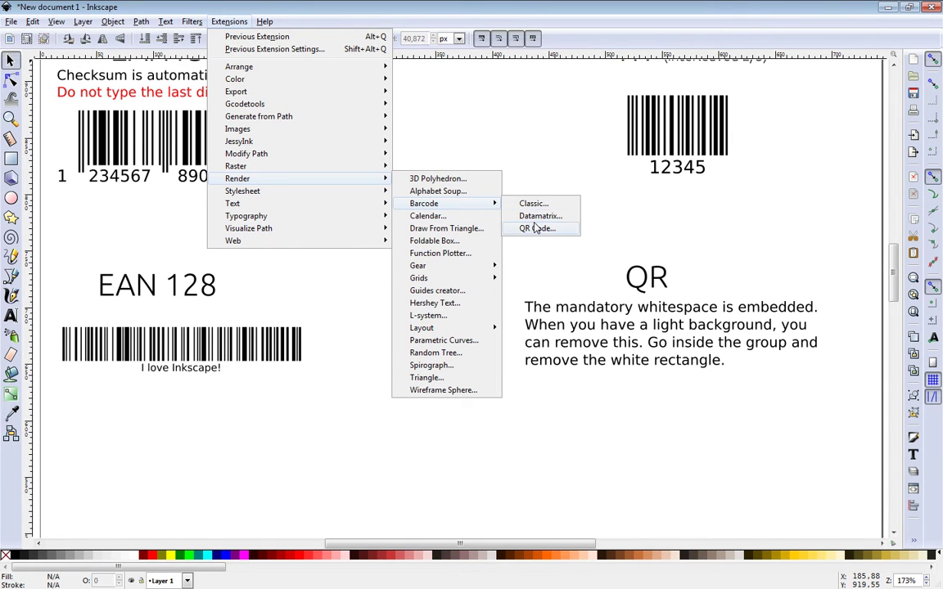
click(515, 231)
click(479, 259)
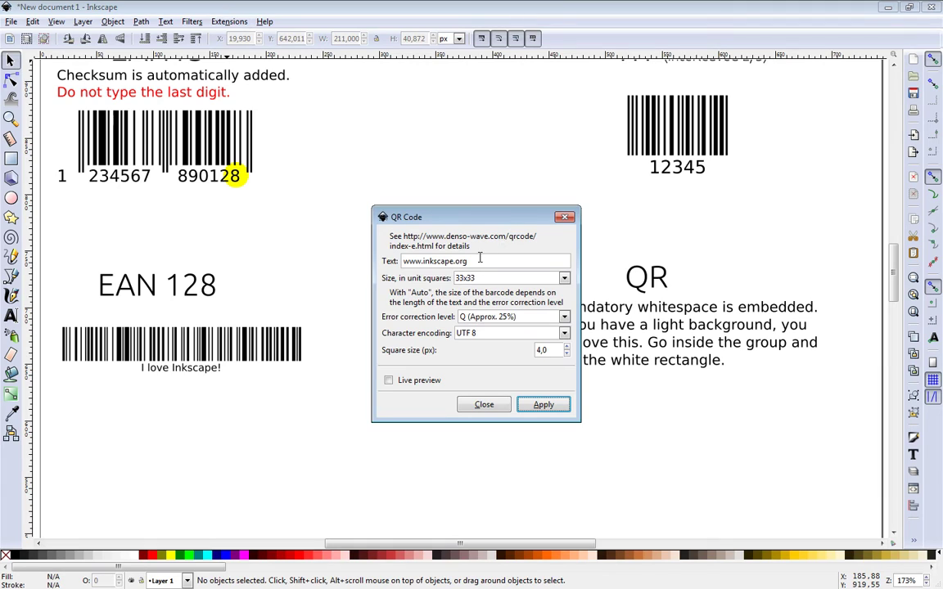
key(shift+Left)
key(shift+Left)
key(shift+Left)
key(shift+Left)
key(shift+Left)
key(shift+Left)
text(I l)
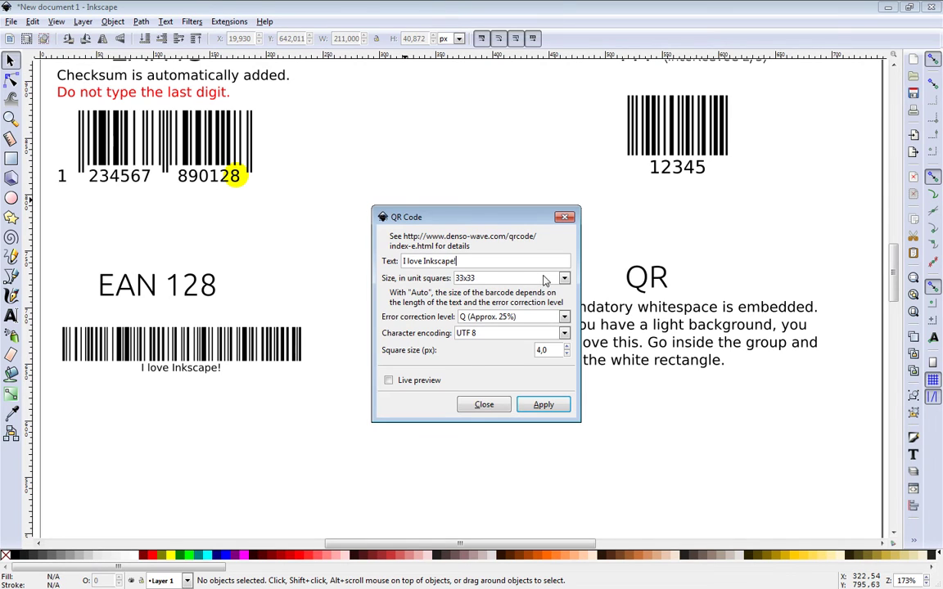
click(564, 278)
click(480, 296)
click(522, 318)
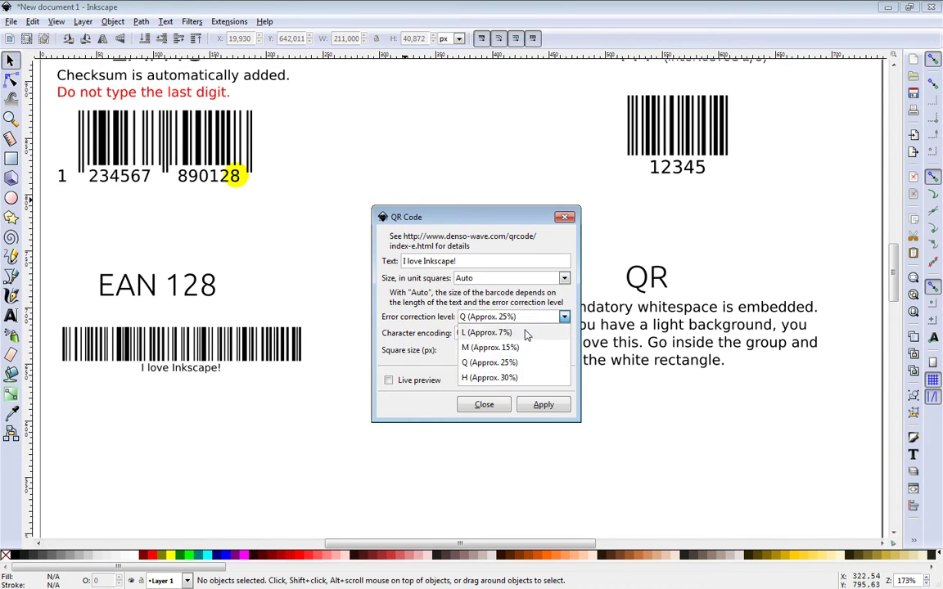
click(486, 348)
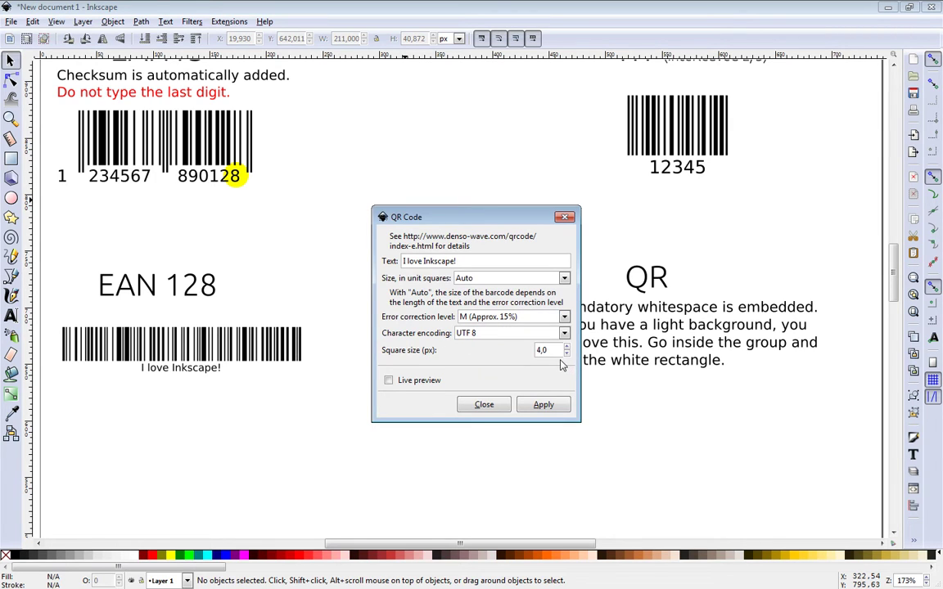
Generate the QR code and move it below the QR notes.
click(536, 405)
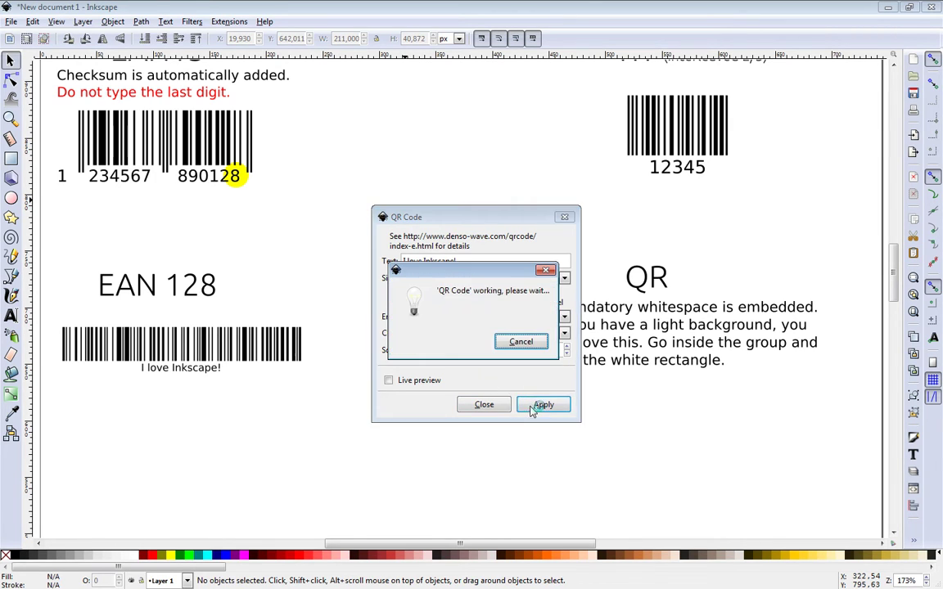
click(484, 404)
drag(541, 385, 681, 465)
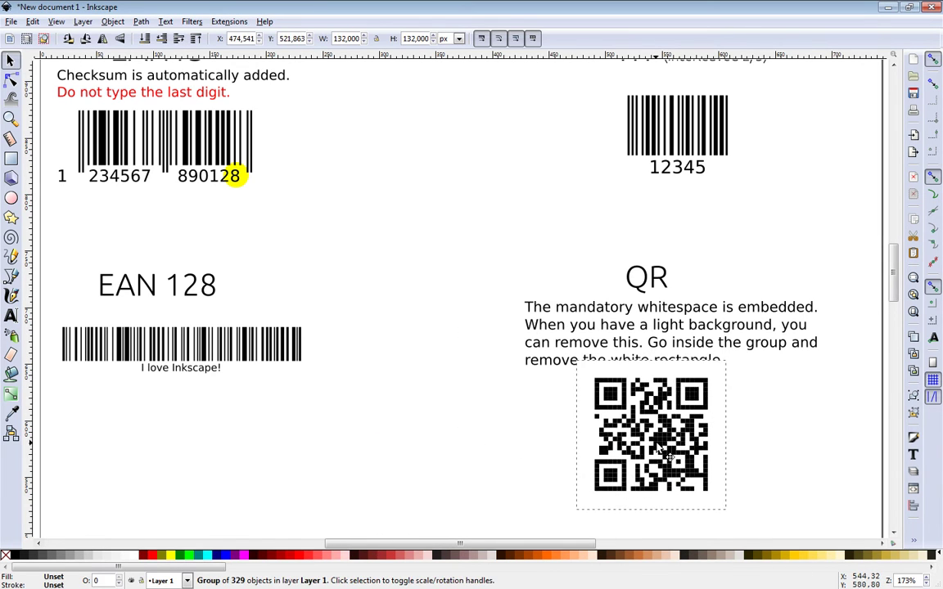
click(11, 158)
Draw a rectangle around the QR code, send it to the back, and fill it light yellow.
drag(510, 351, 852, 538)
scroll(785, 465, down, 2)
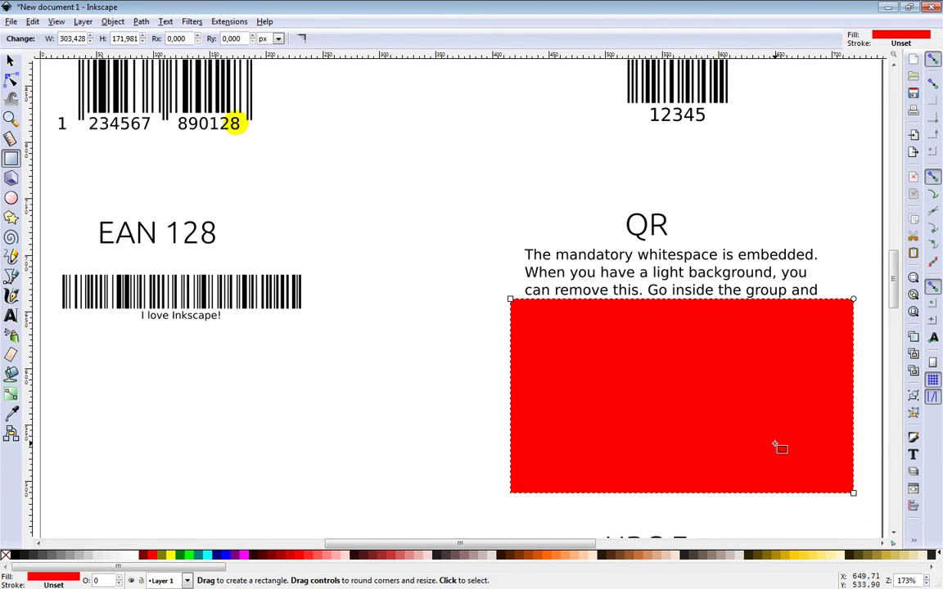
key(ctrl+z)
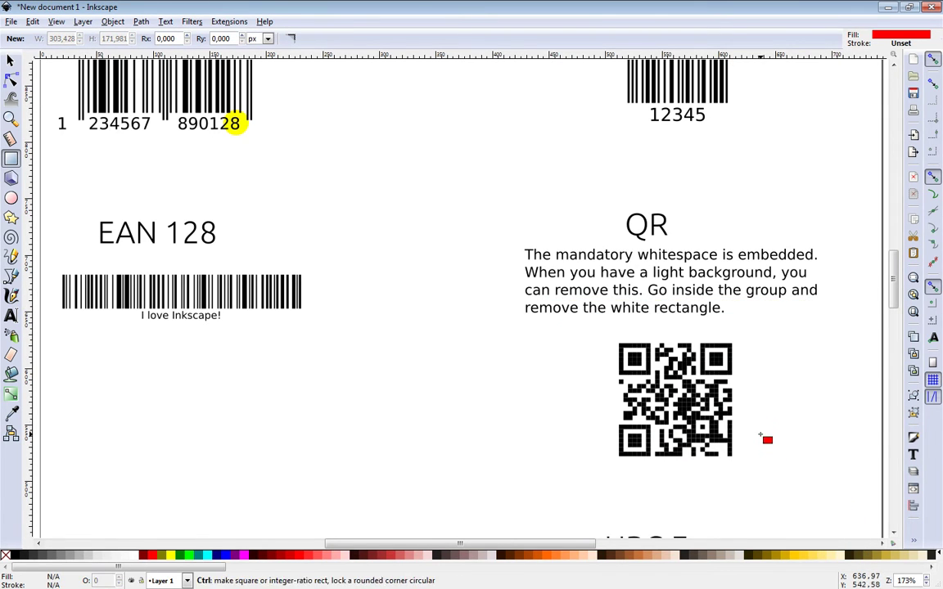
key(ctrl+shift+z)
key(End)
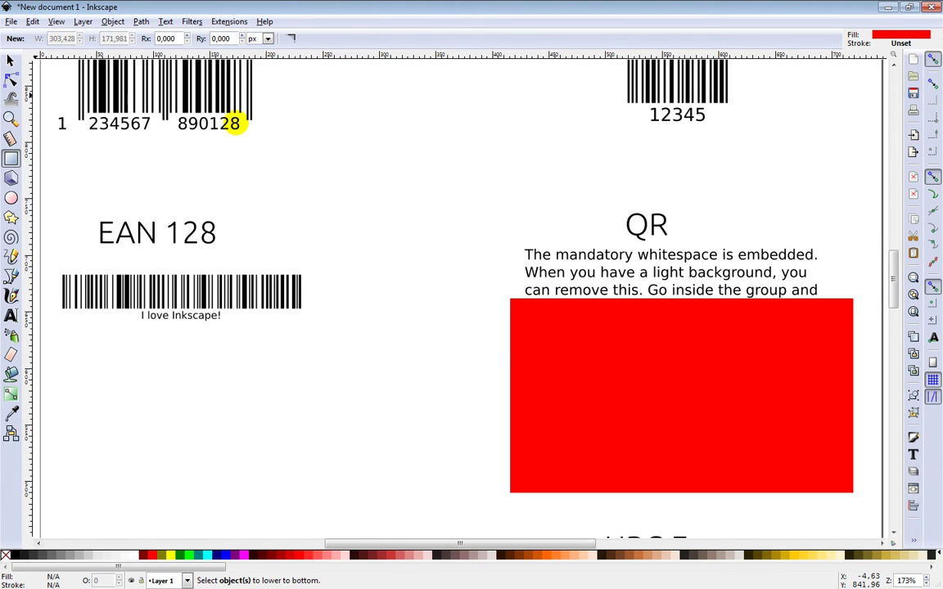
click(10, 61)
click(558, 379)
key(End)
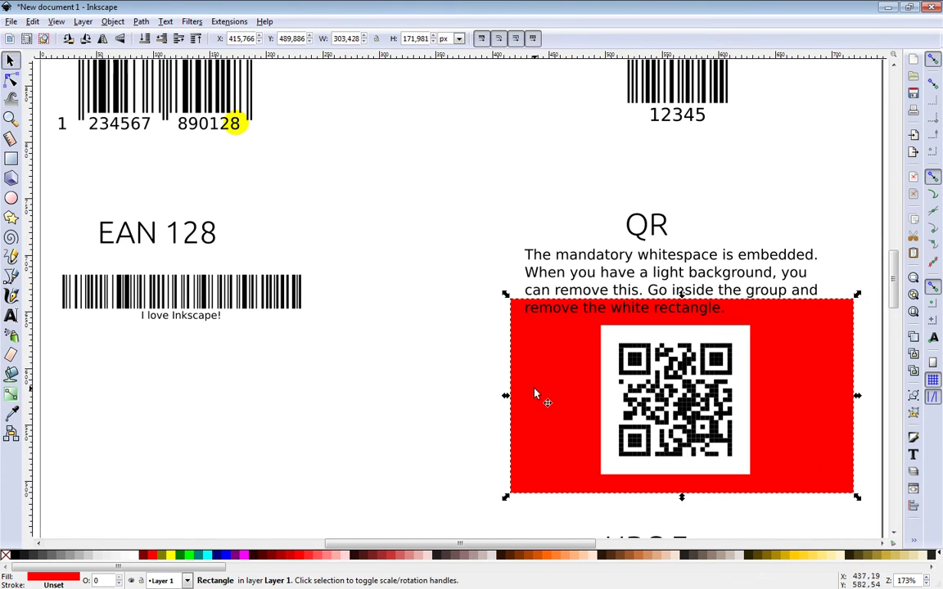
mouse_move(538, 393)
mouse_down()
mouse_move(527, 423)
mouse_move(526, 399)
mouse_move(523, 416)
mouse_up()
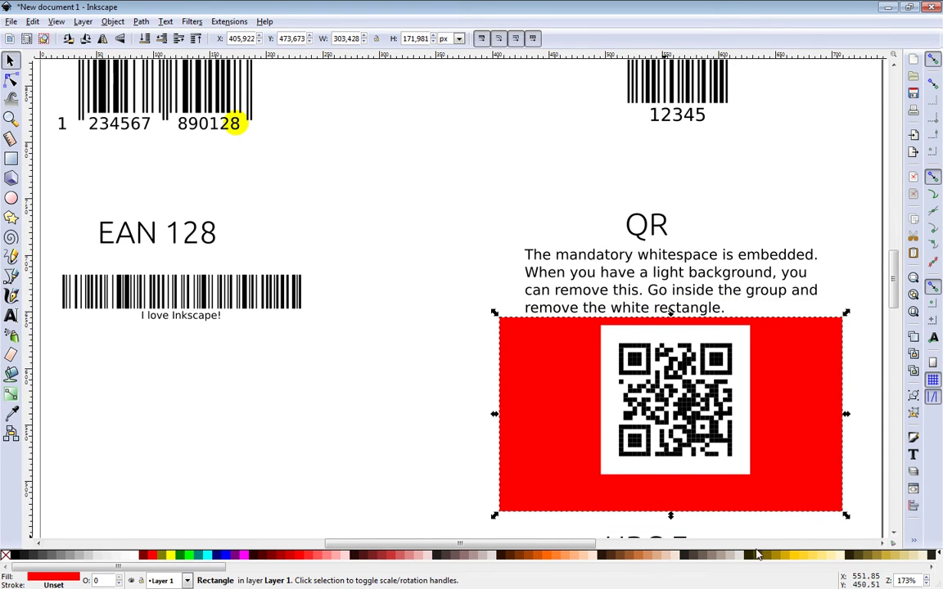
click(824, 557)
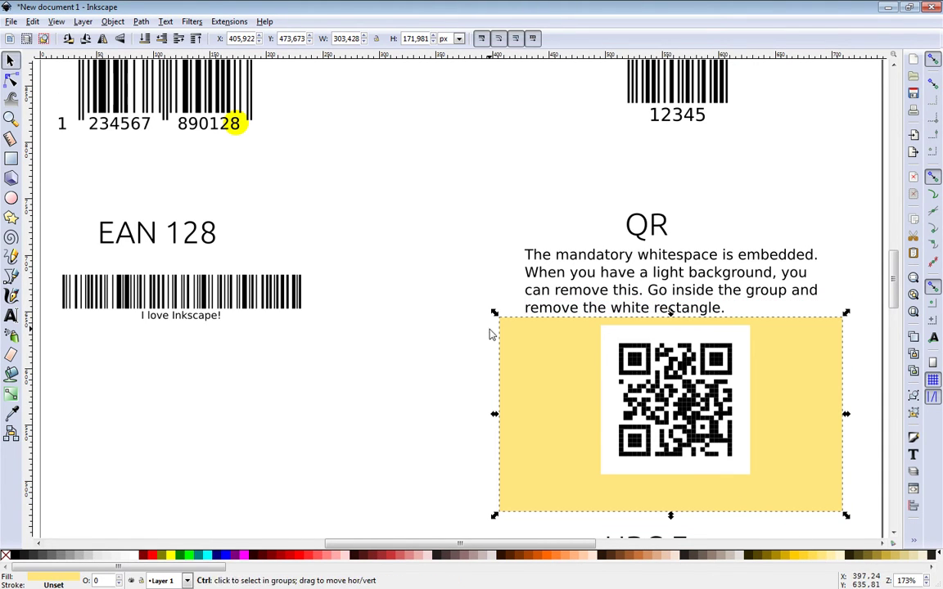
key(Tab)
Enter the QR code group and delete its white background square.
right_click(628, 370)
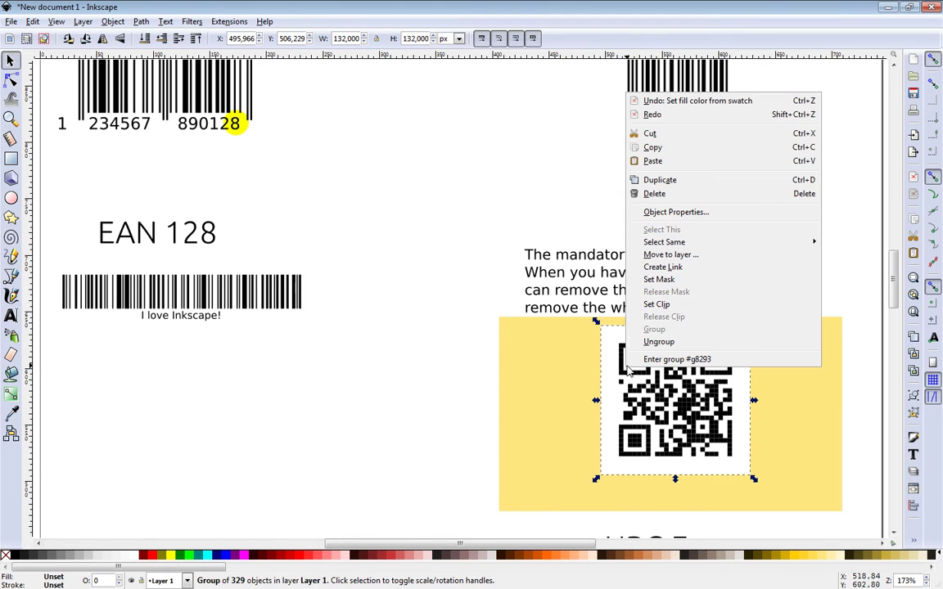
click(643, 358)
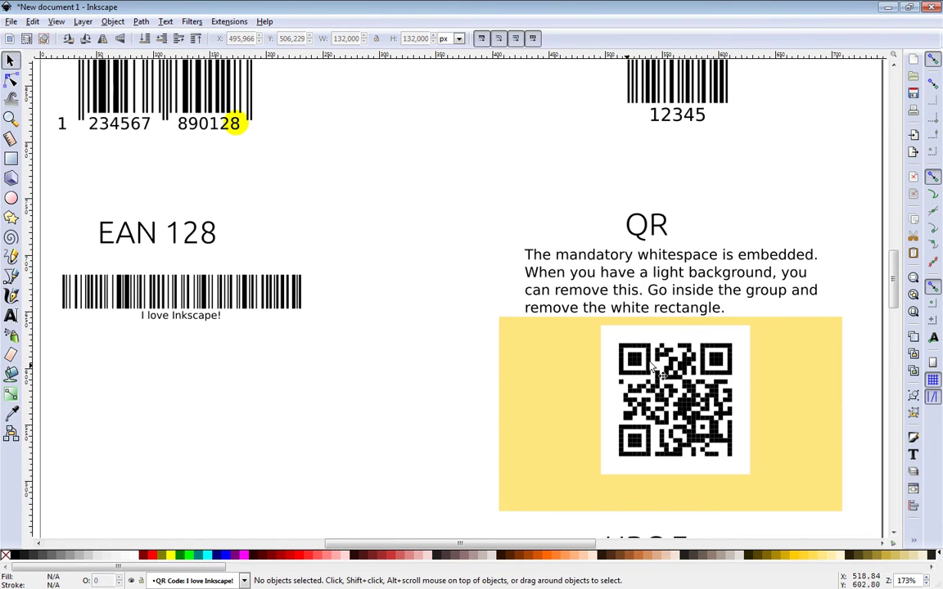
click(609, 333)
key(Delete)
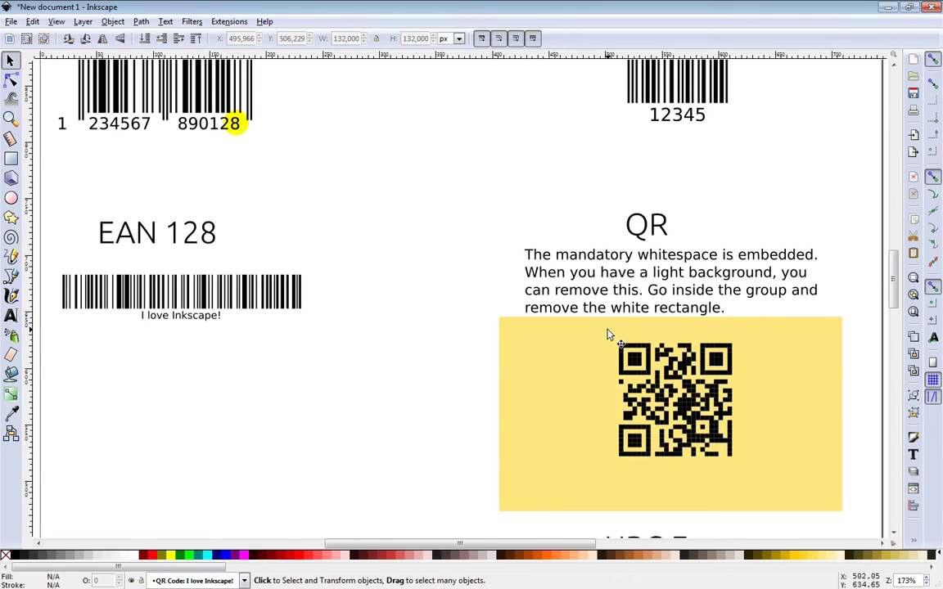
Return to Layer 1 and clear the selection.
click(244, 580)
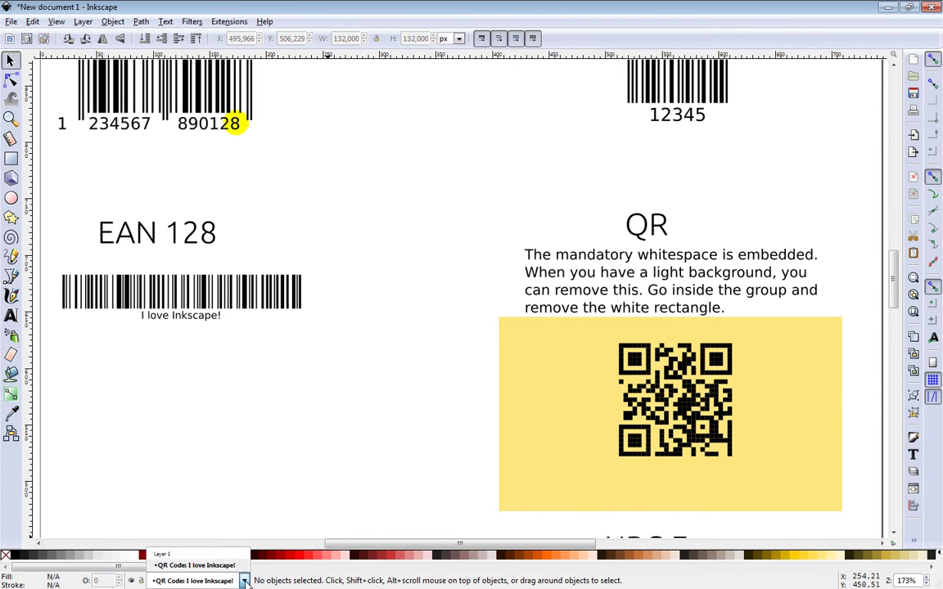
click(162, 555)
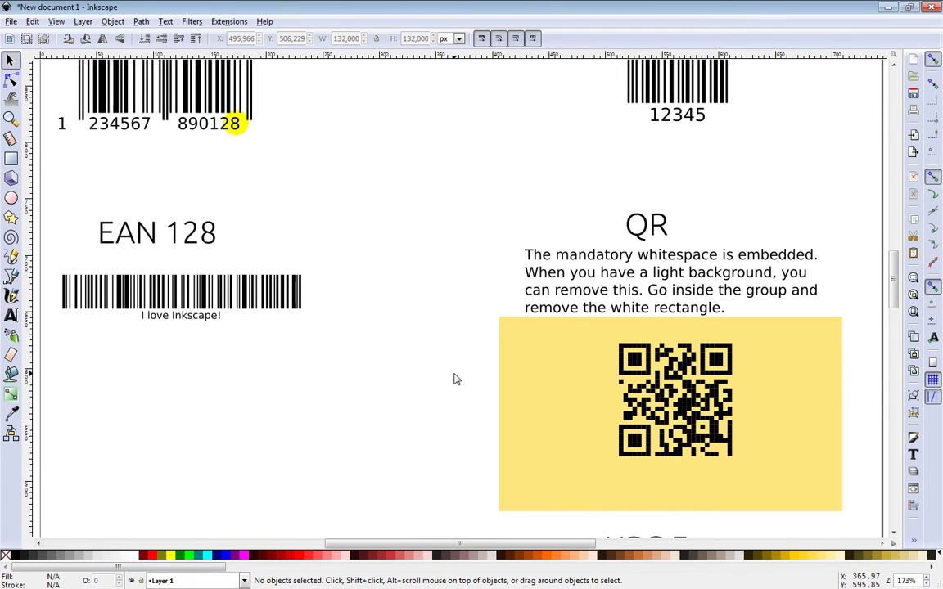
click(606, 281)
click(387, 337)
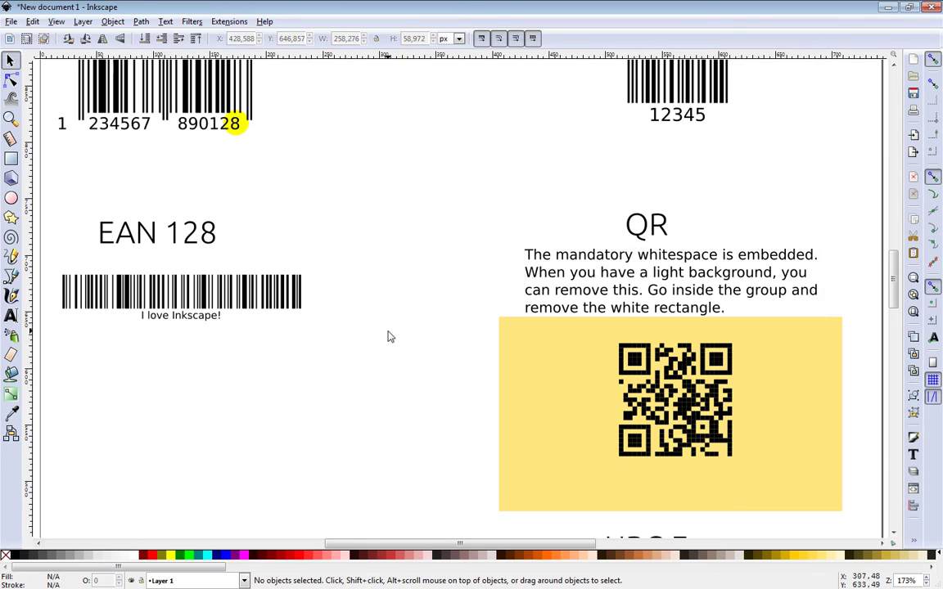
scroll(387, 337, down, 4)
scroll(390, 325, down, 2)
scroll(390, 324, down, 4)
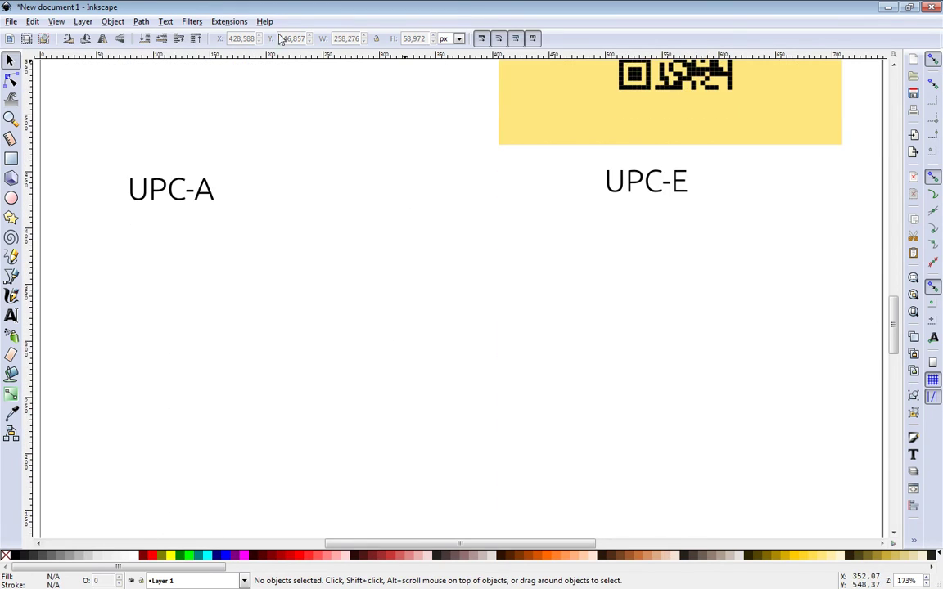
click(227, 21)
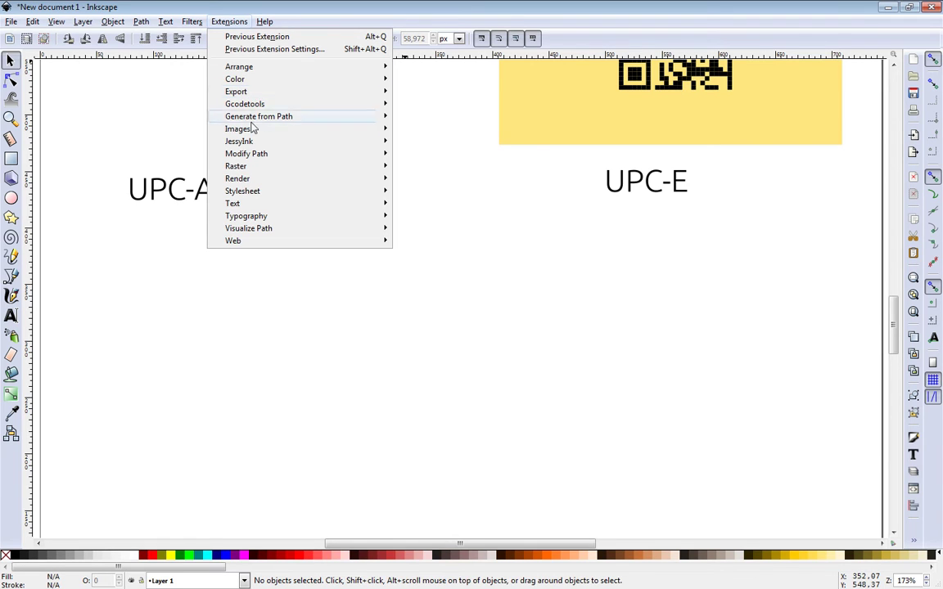
mouse_move(238, 178)
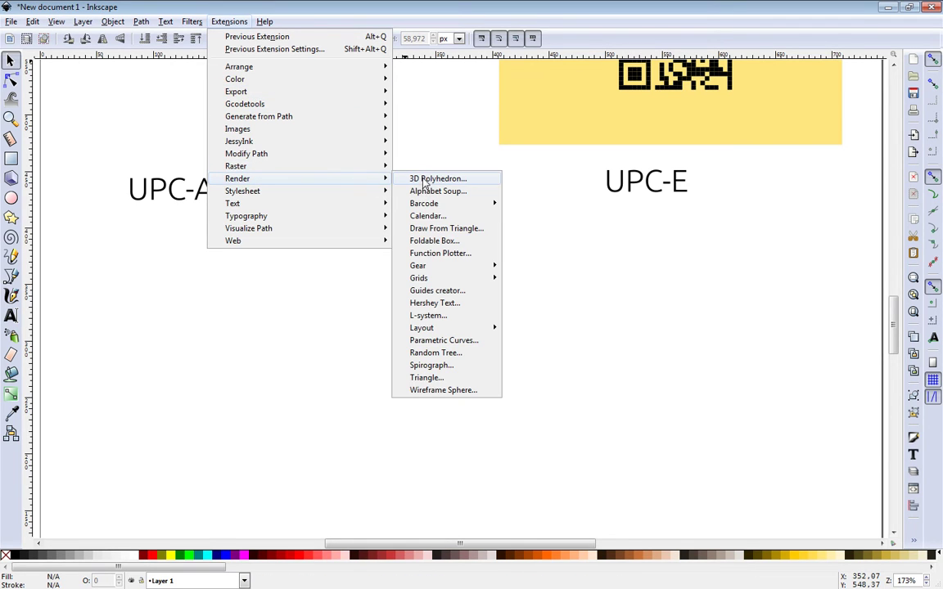
mouse_move(424, 203)
click(528, 207)
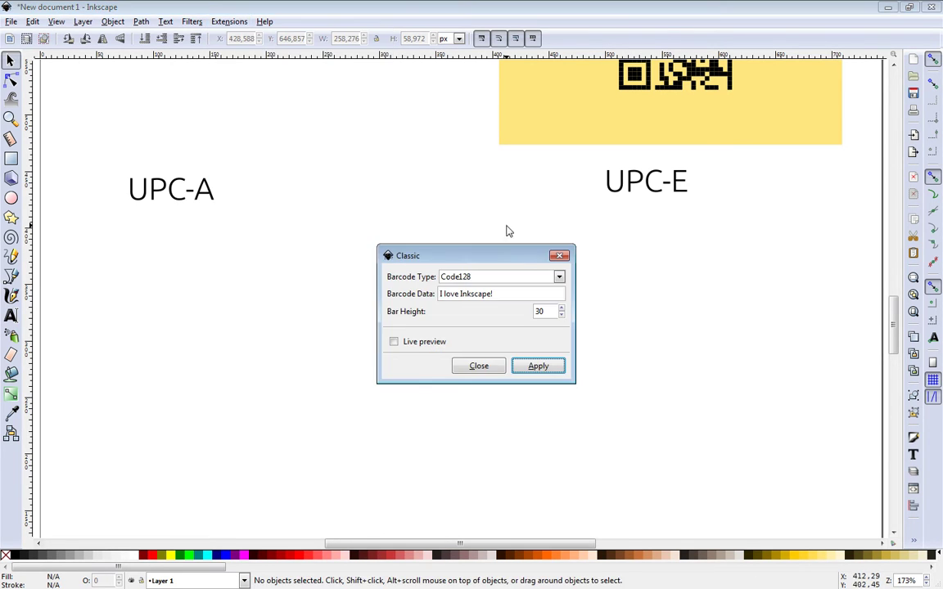
click(560, 279)
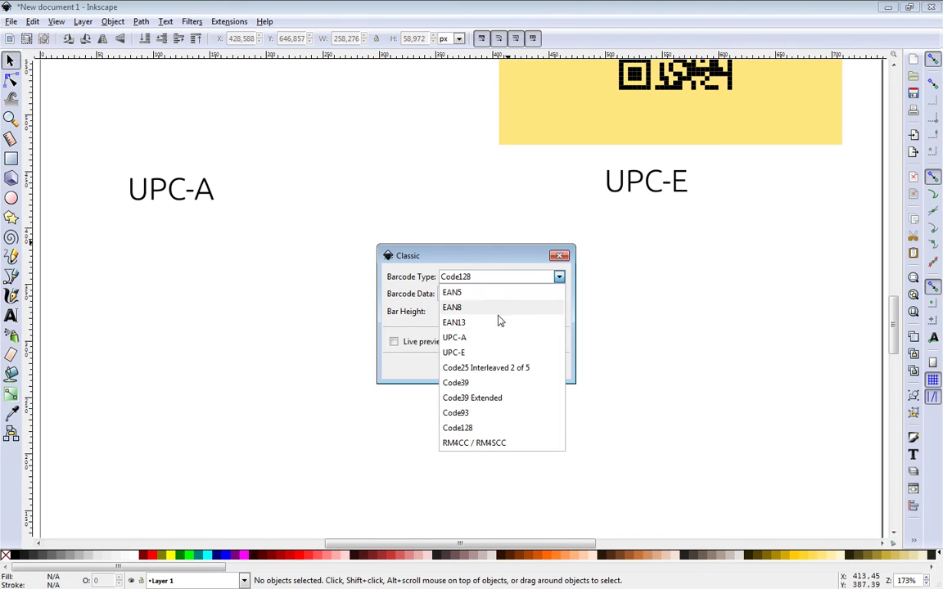
click(465, 338)
triple_click(505, 294)
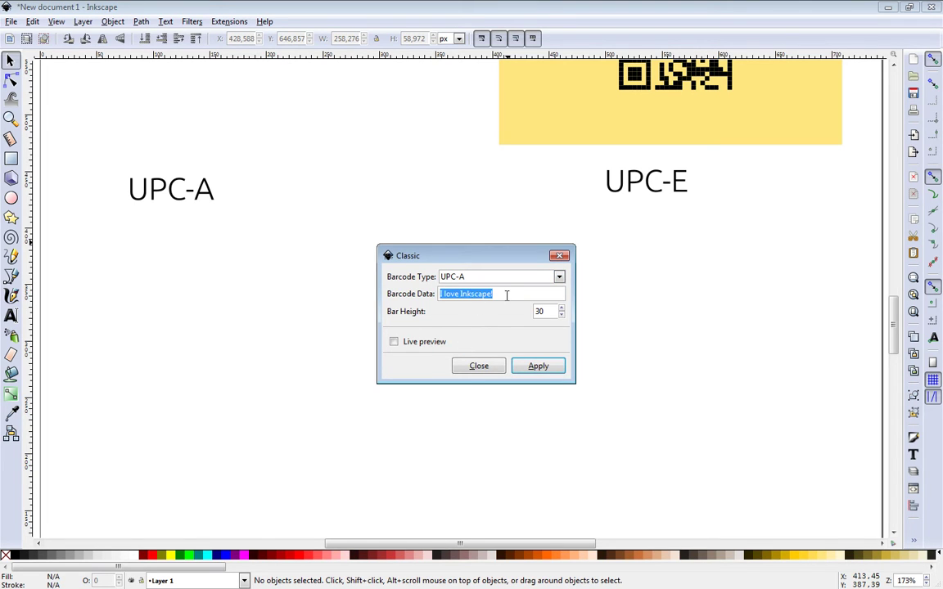
text(12345678)
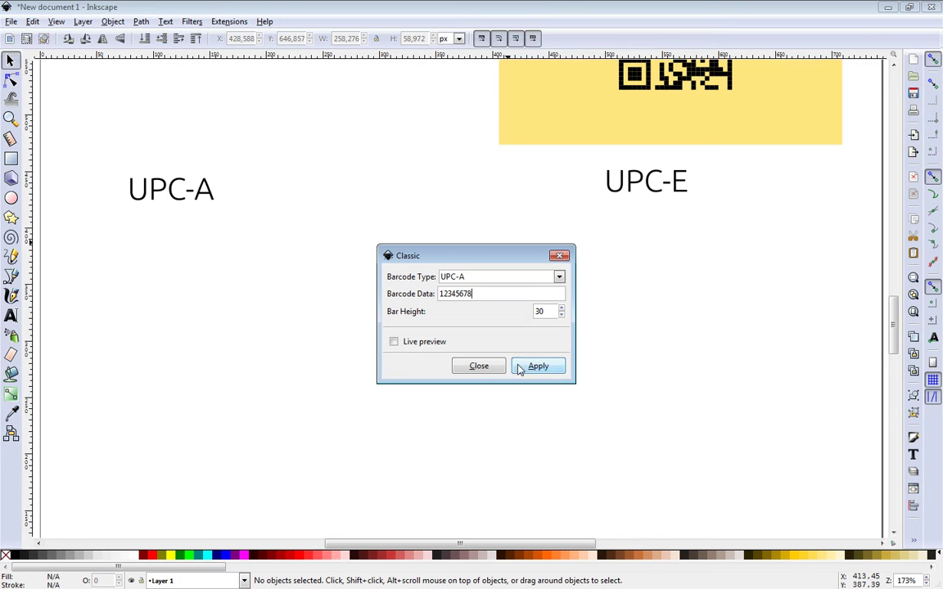
click(532, 366)
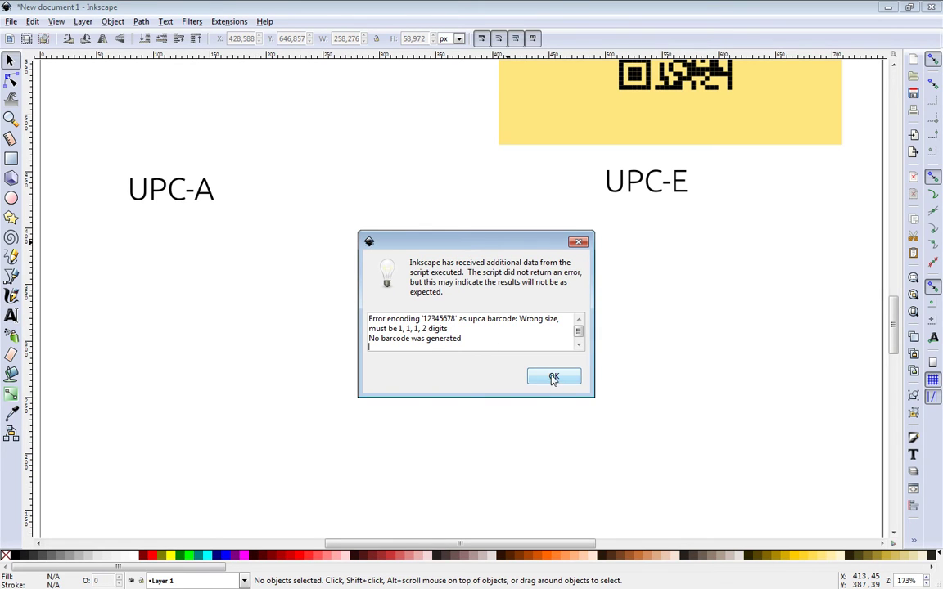
click(549, 379)
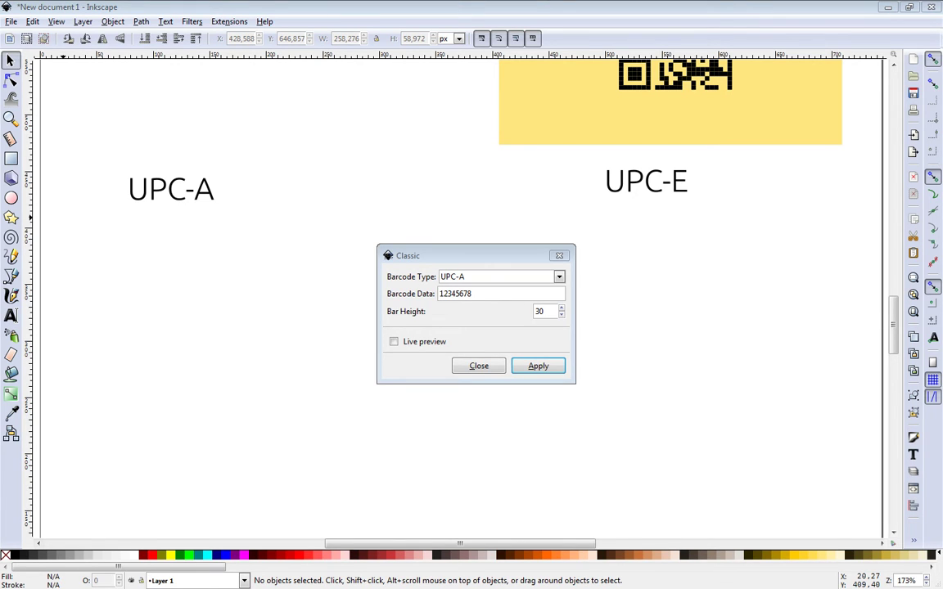
Generate the UPC-A barcode and move it under the UPC-A heading.
click(484, 298)
text(912)
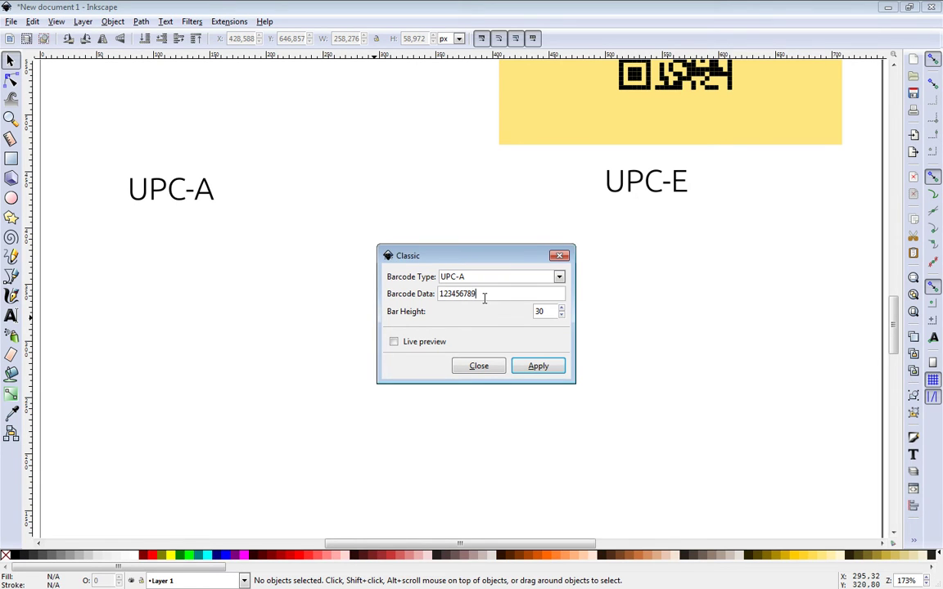
click(528, 368)
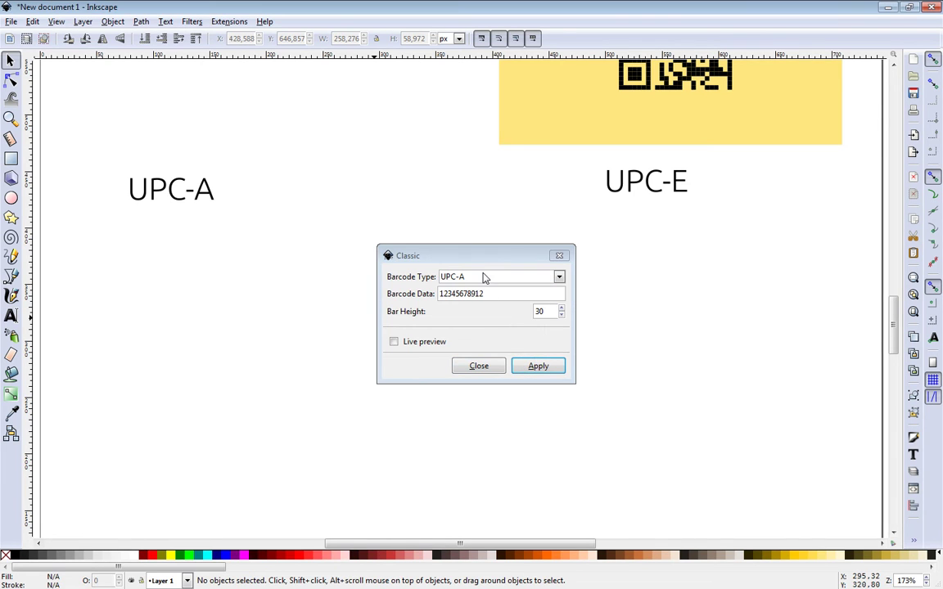
drag(475, 255, 666, 378)
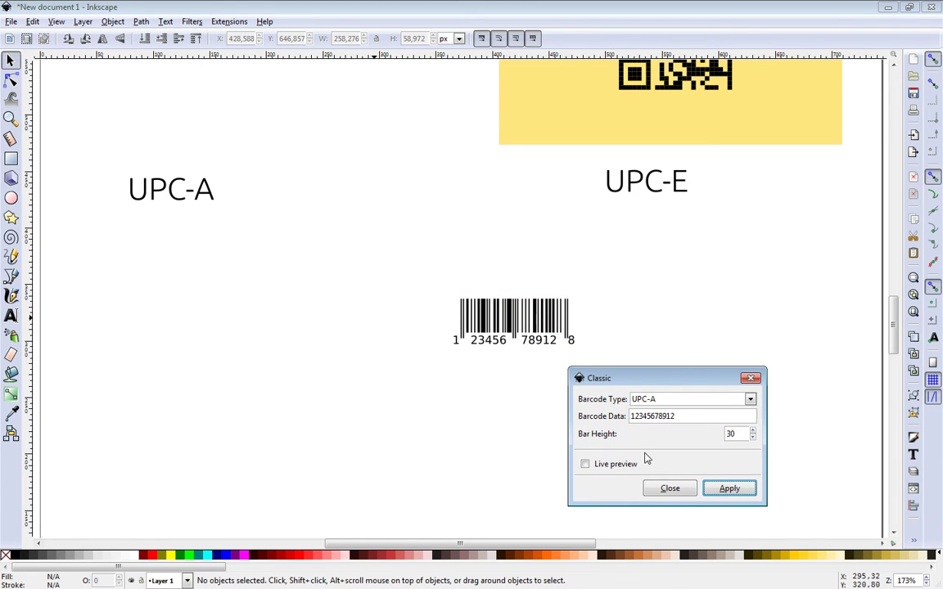
click(670, 488)
mouse_move(512, 323)
mouse_down()
mouse_move(342, 306)
mouse_move(163, 243)
mouse_up()
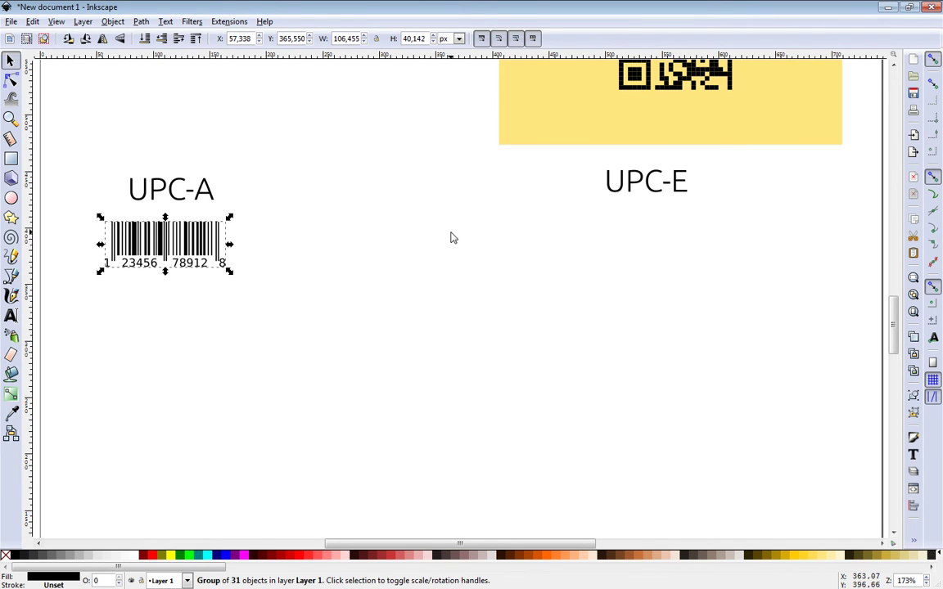
click(137, 23)
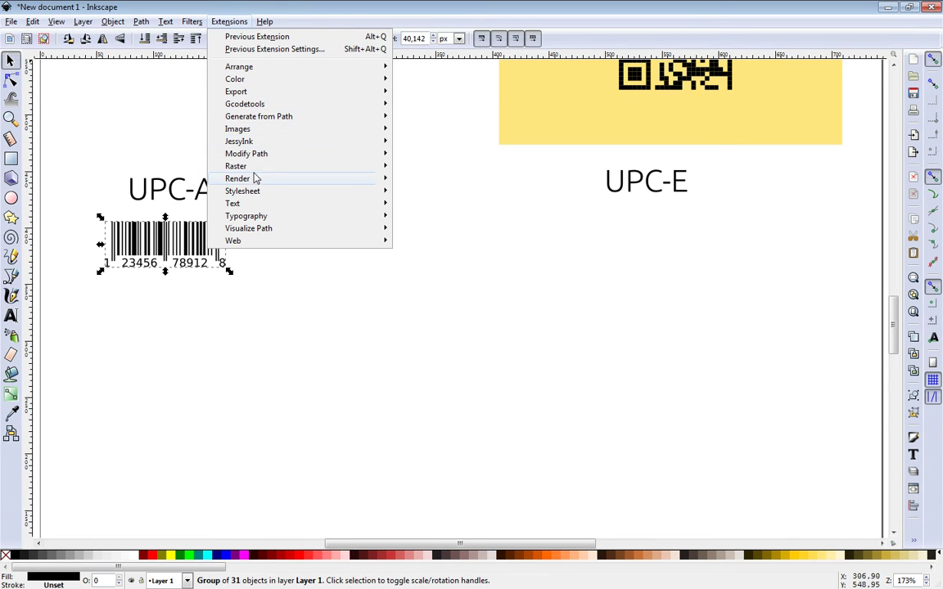
mouse_move(237, 179)
mouse_move(424, 203)
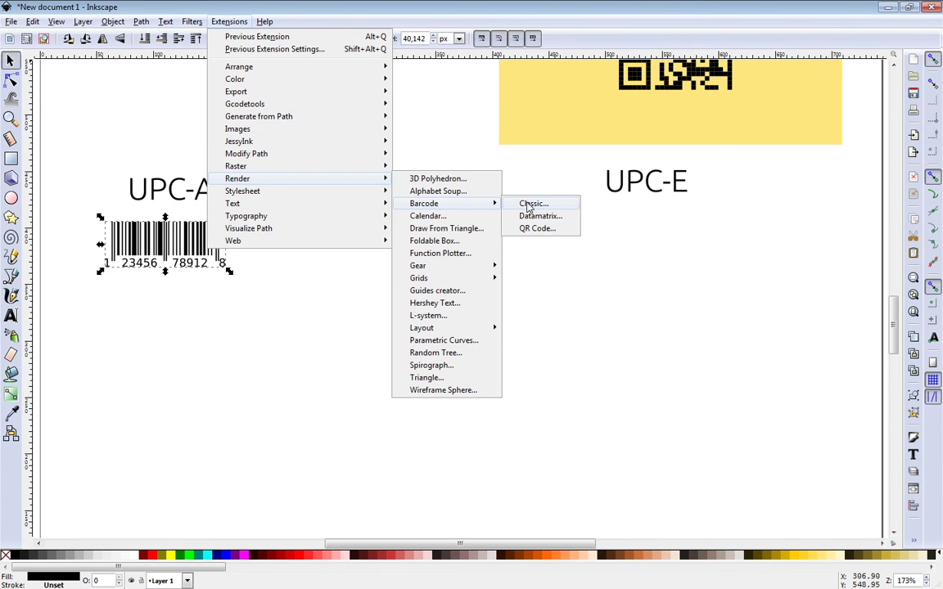
Generate a UPC-E barcode for 123456 and drag it under the UPC-E heading.
click(530, 206)
click(558, 277)
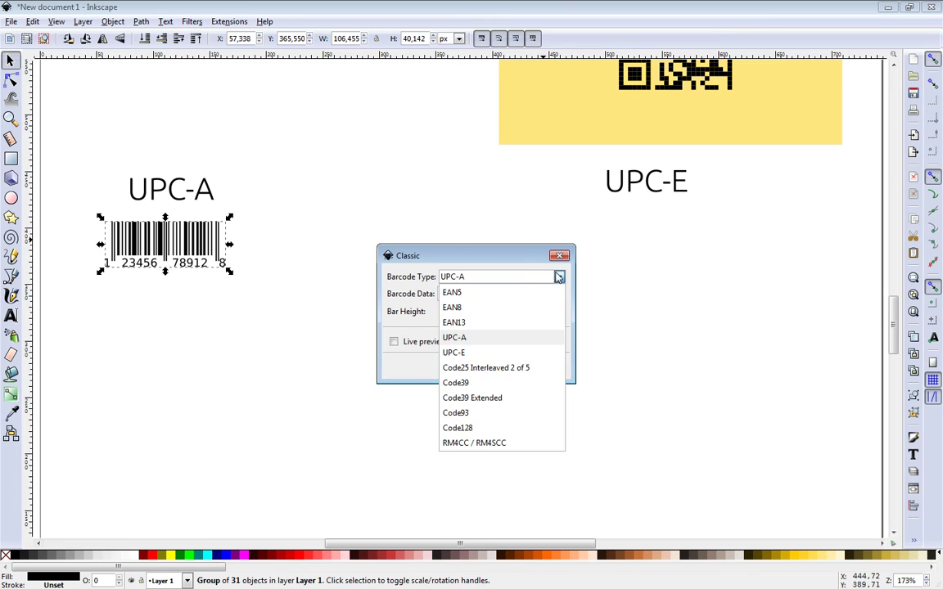
click(458, 353)
click(529, 368)
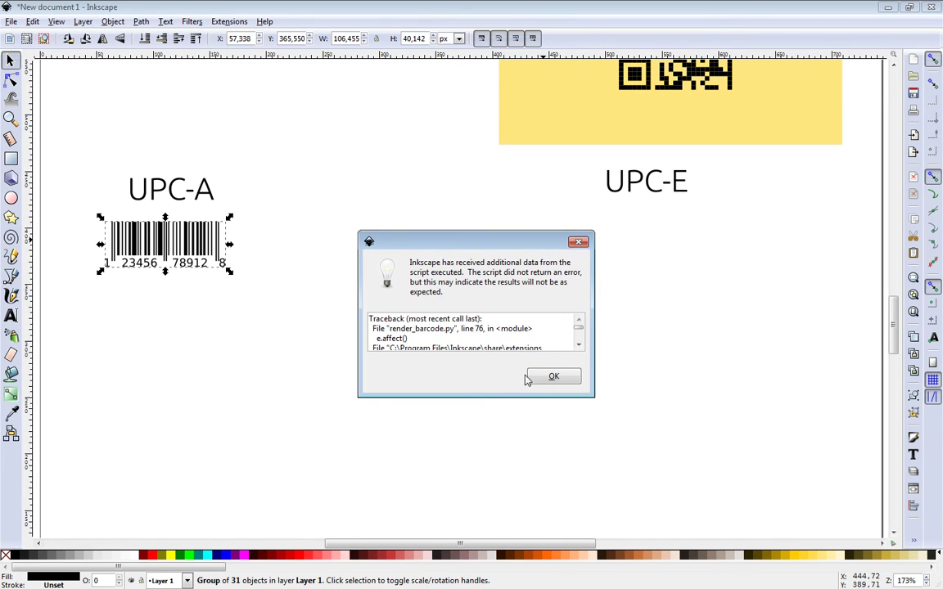
click(543, 378)
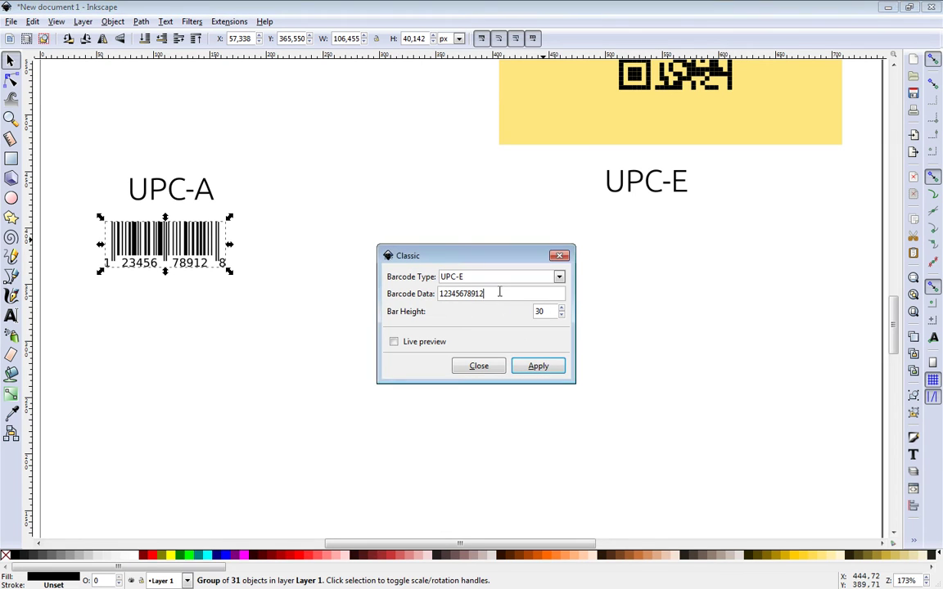
text(123456)
click(513, 365)
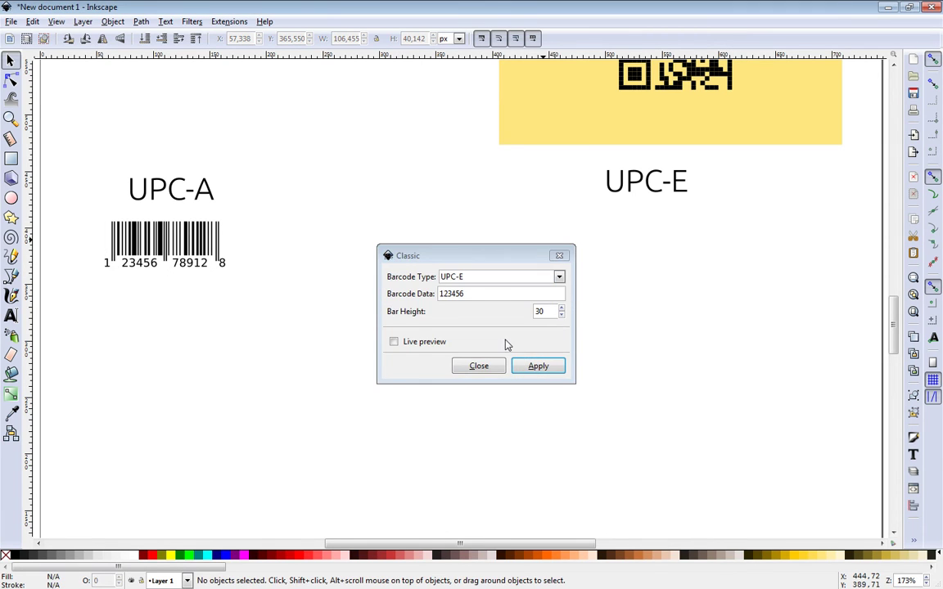
click(490, 372)
drag(483, 323, 639, 247)
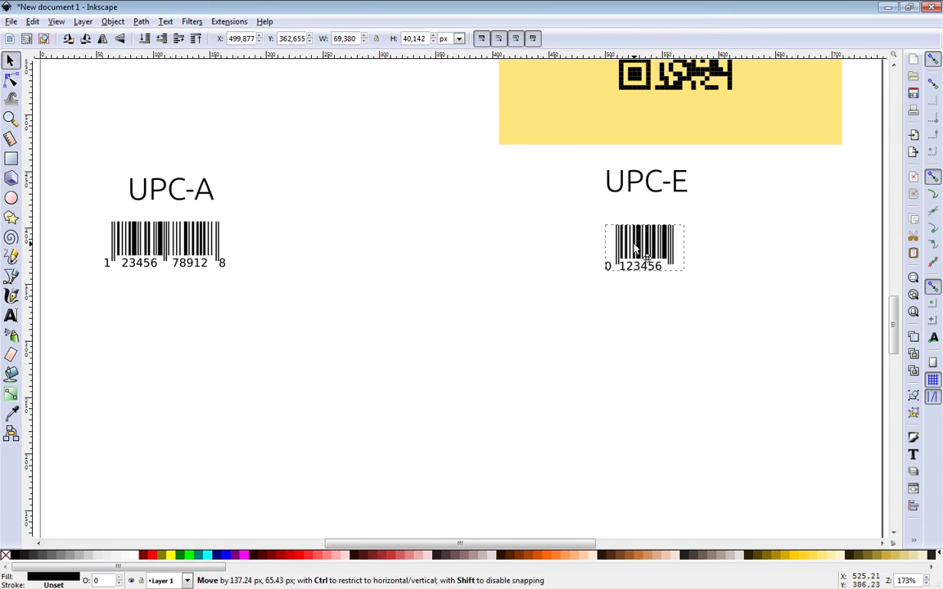
click(483, 261)
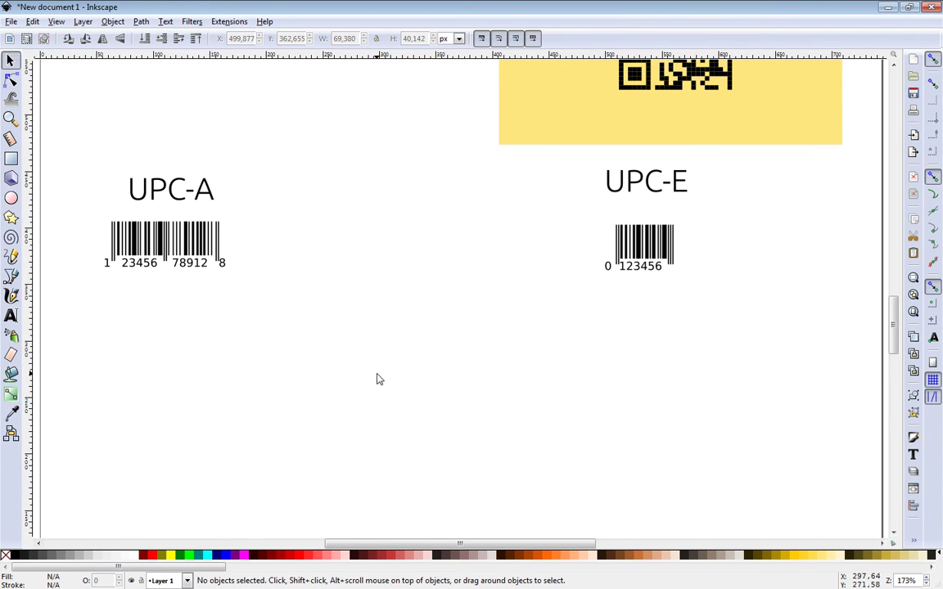
Add the text 'etc...' below the UPC-A barcode.
click(10, 315)
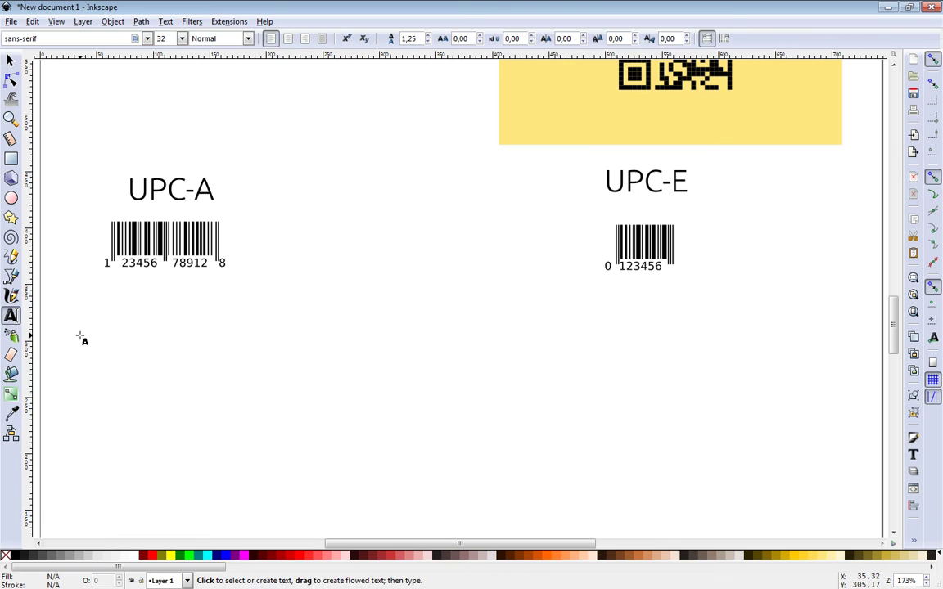
click(251, 340)
text(etc.)
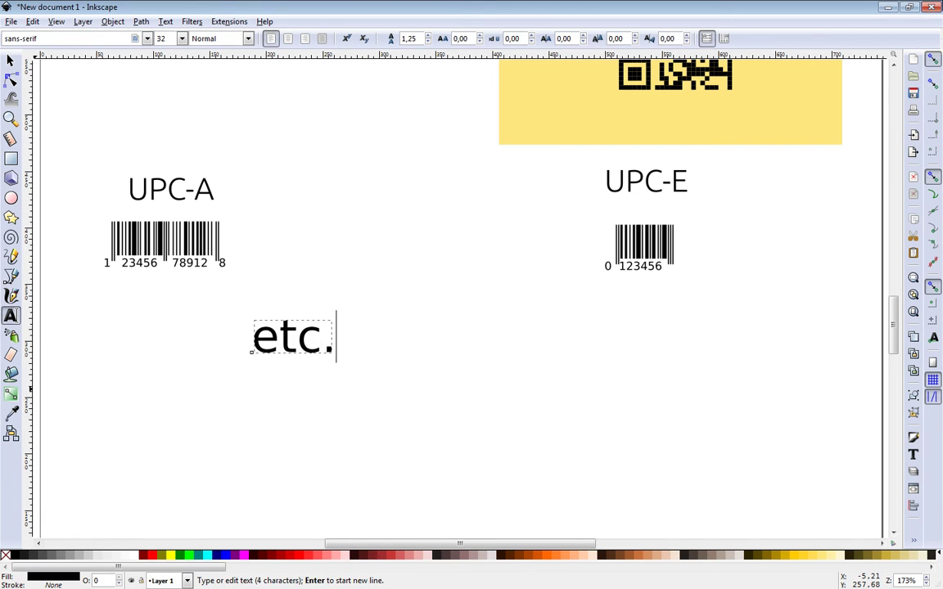
text(..)
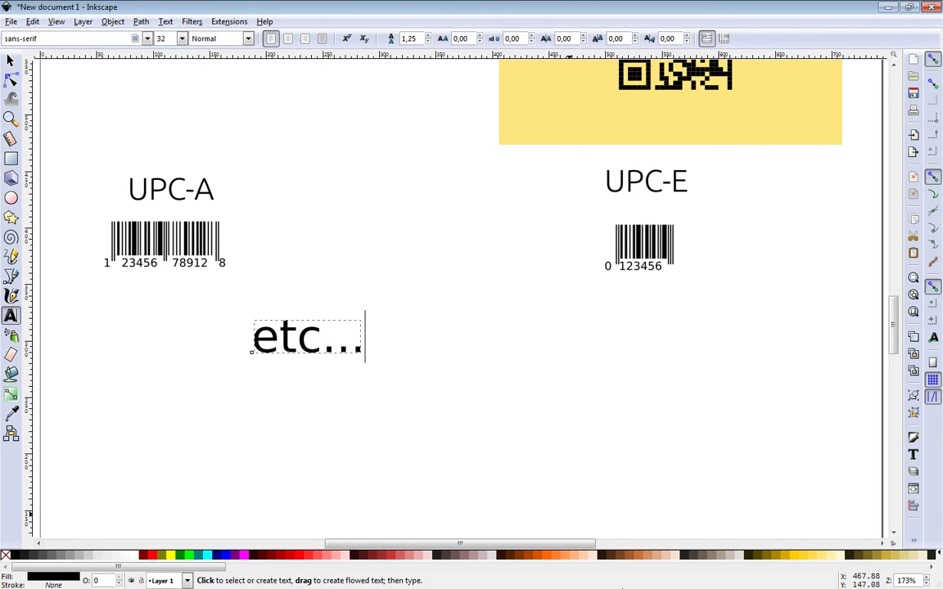
click(234, 23)
mouse_move(238, 178)
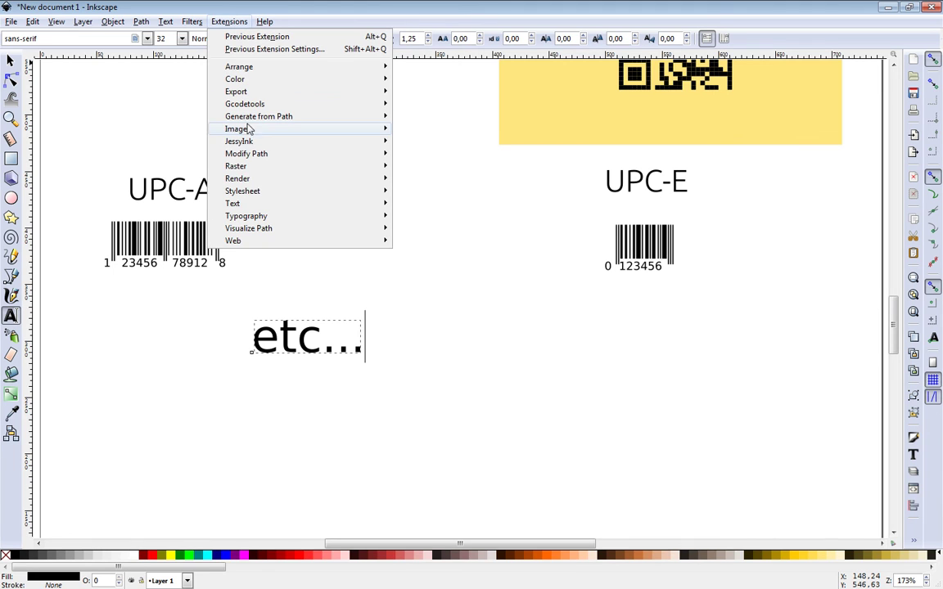
mouse_move(424, 203)
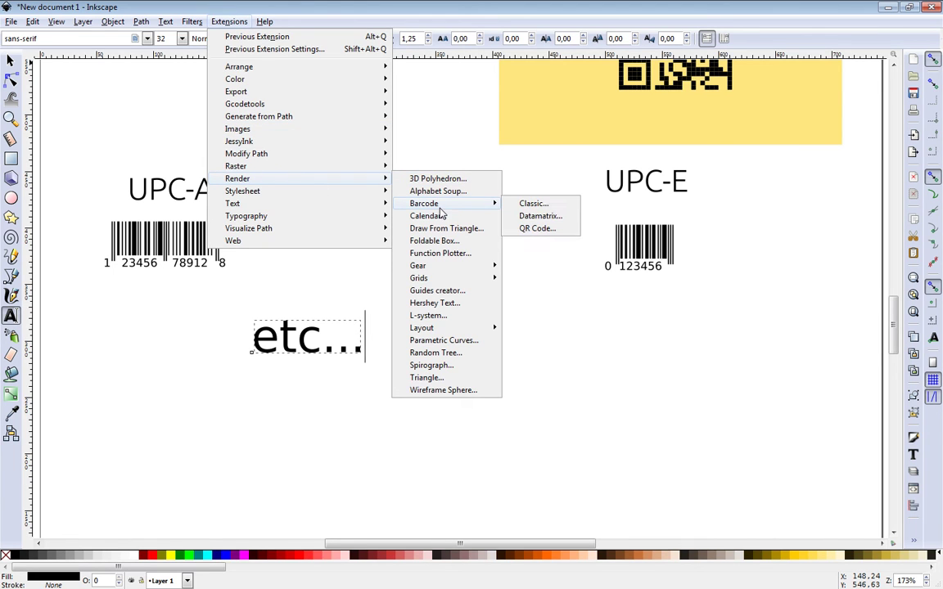
Generate Datamatrix codes encoding Inkscape at the default 10x10 size.
click(530, 218)
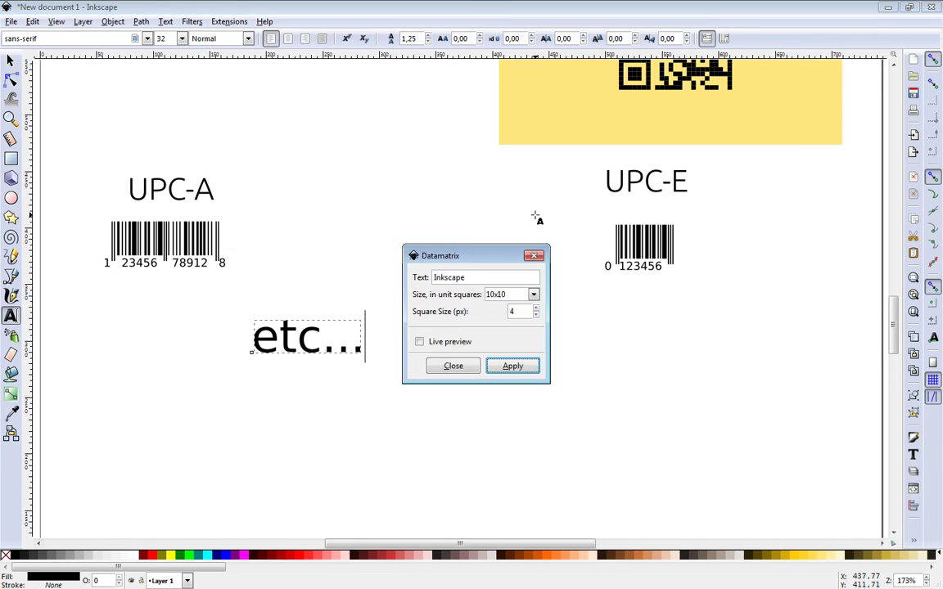
click(532, 295)
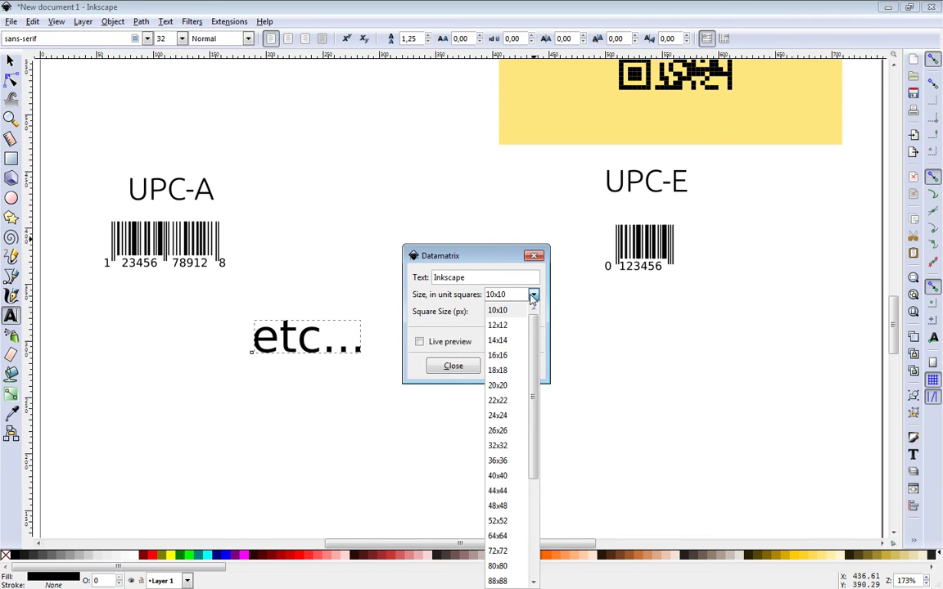
click(532, 298)
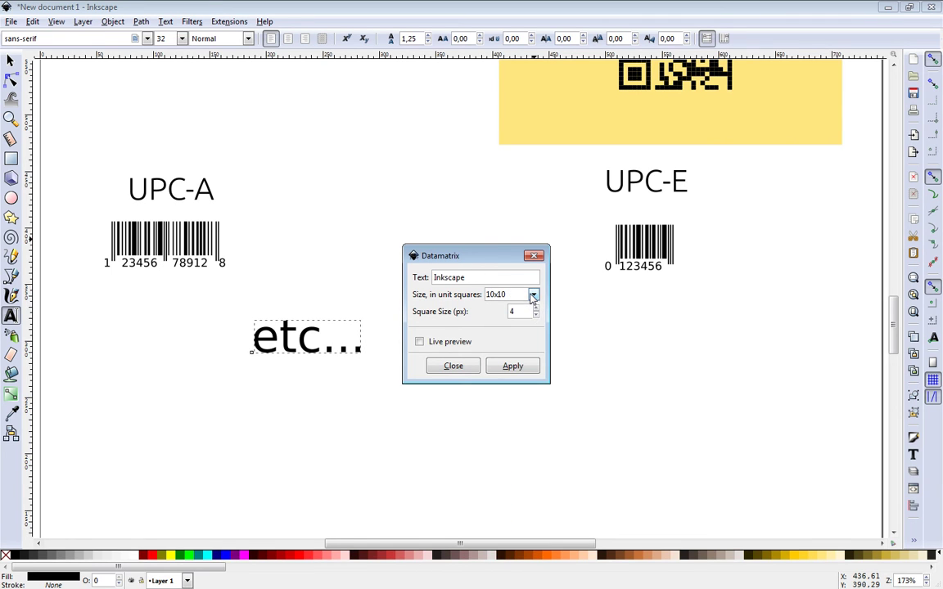
click(509, 367)
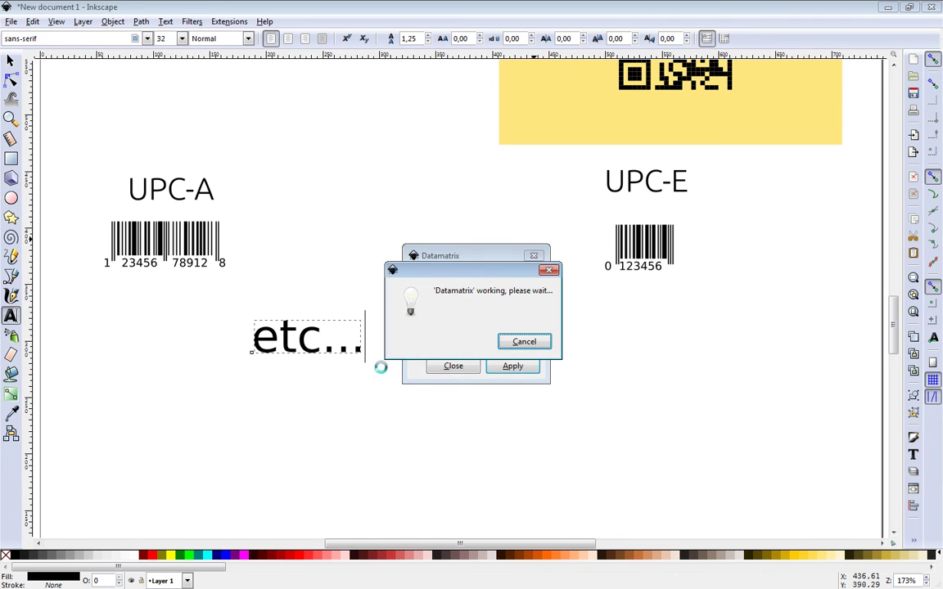
click(453, 366)
Move the Datamatrix codes to the left, below the etc... text.
drag(551, 326, 500, 374)
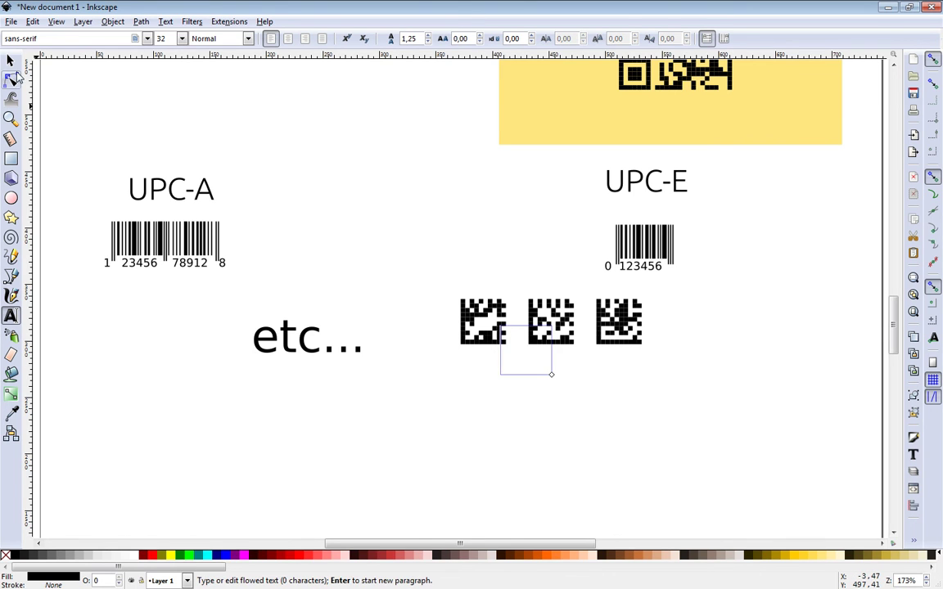
click(11, 79)
drag(458, 320, 364, 406)
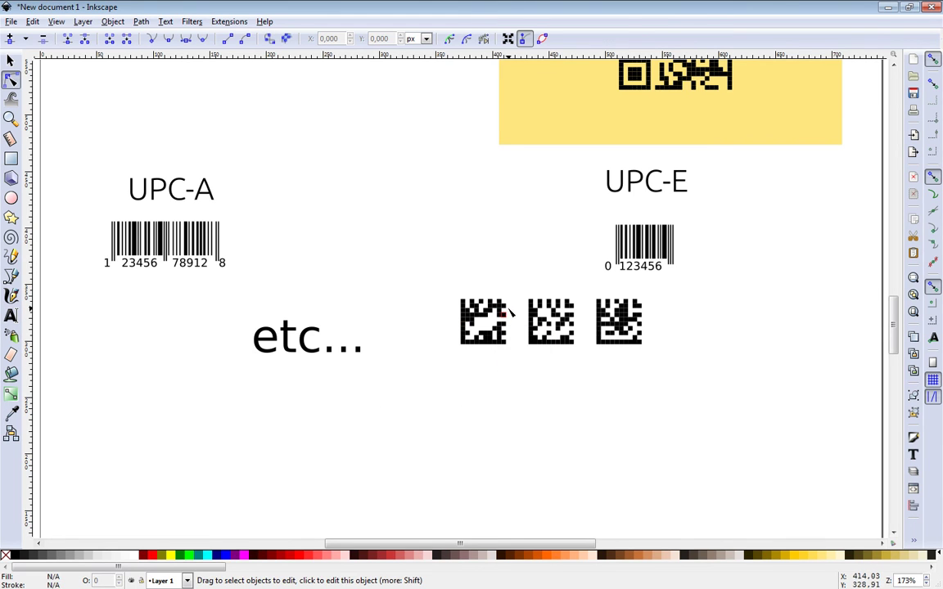
click(471, 319)
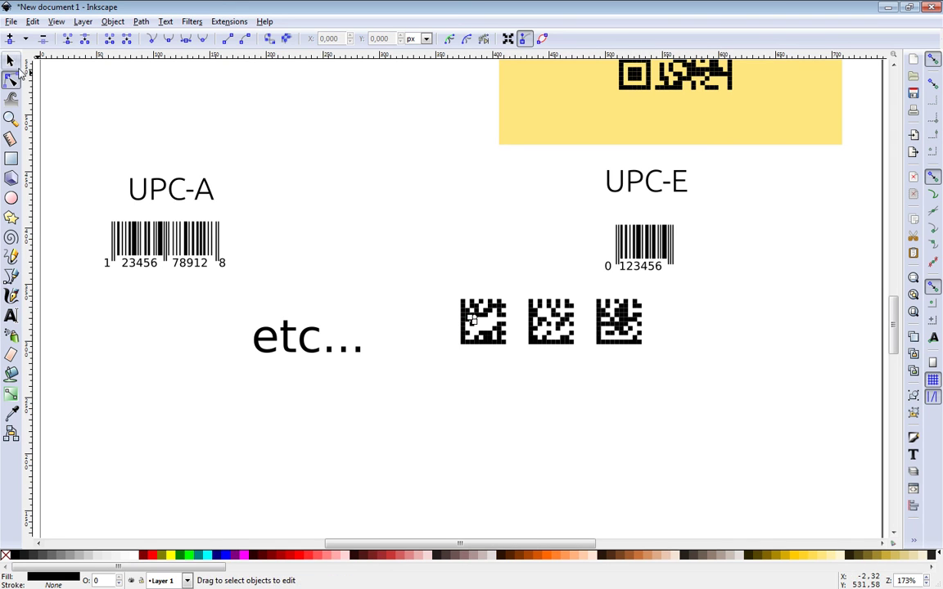
click(11, 61)
click(517, 310)
mouse_move(446, 291)
mouse_down()
mouse_move(408, 386)
mouse_move(82, 438)
mouse_up()
click(389, 390)
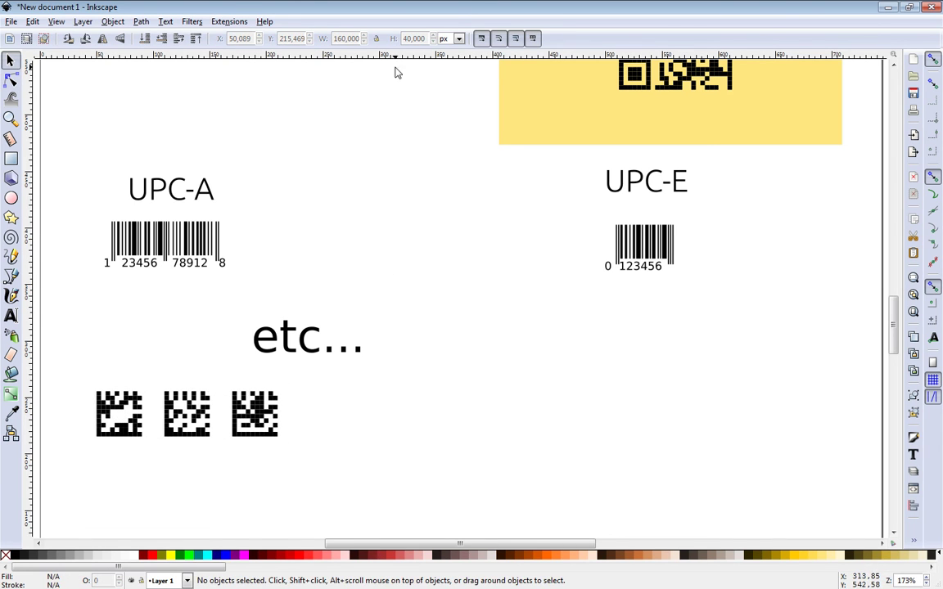
click(228, 21)
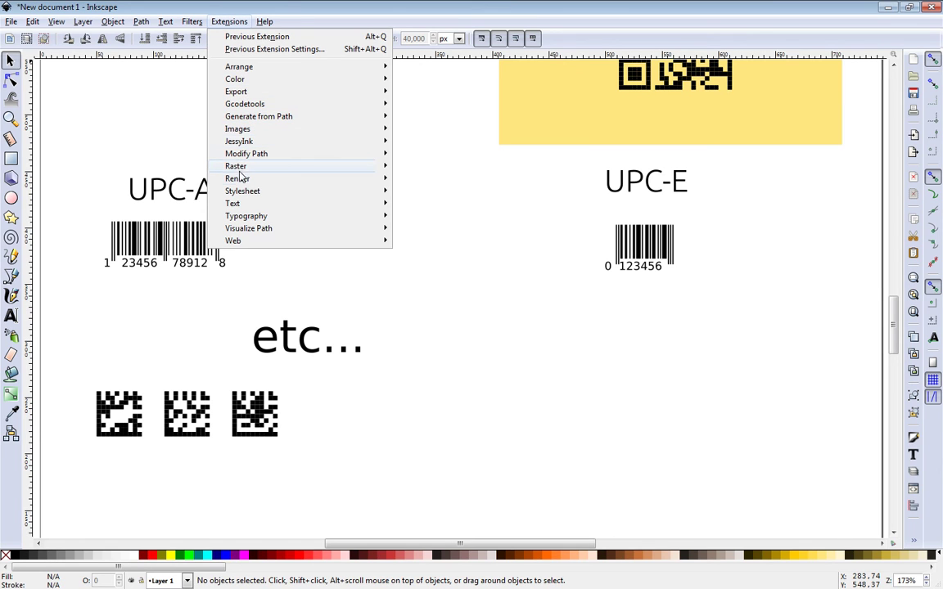
mouse_move(424, 203)
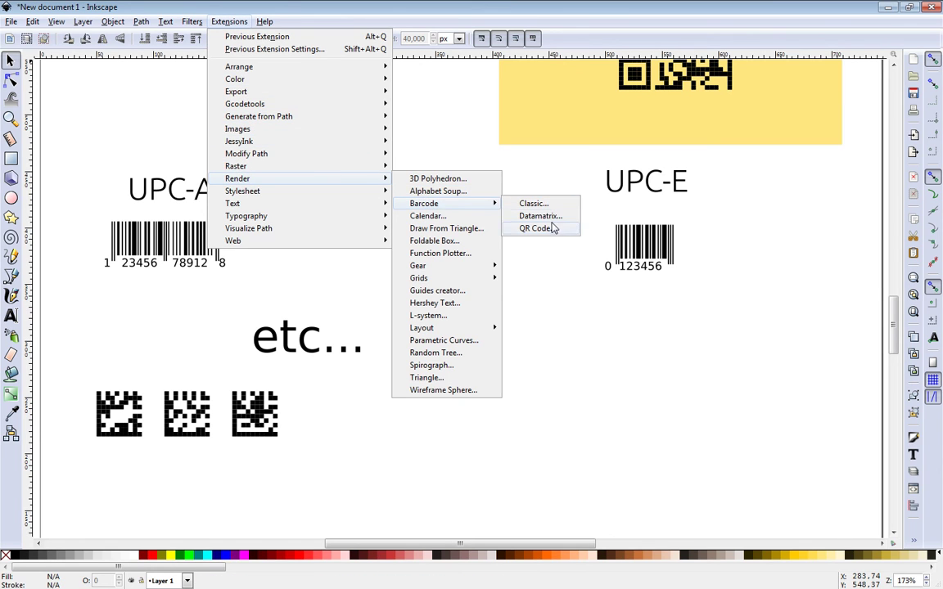
Generate a Code39 Extended barcode reading 'Inkscape is the best...' at bar height 50, placed along the page bottom.
click(527, 203)
click(557, 277)
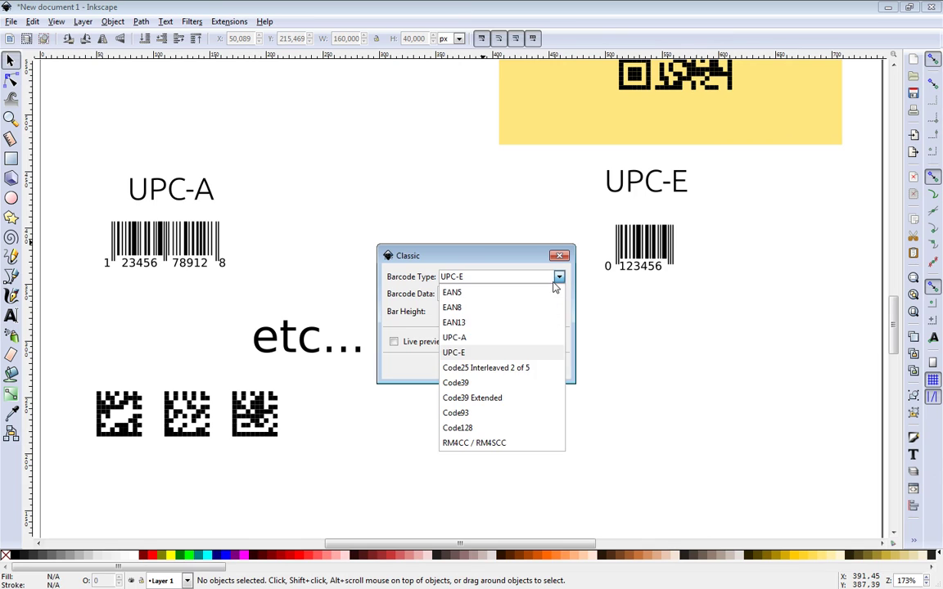
click(471, 398)
text(Inkscape is the best...)
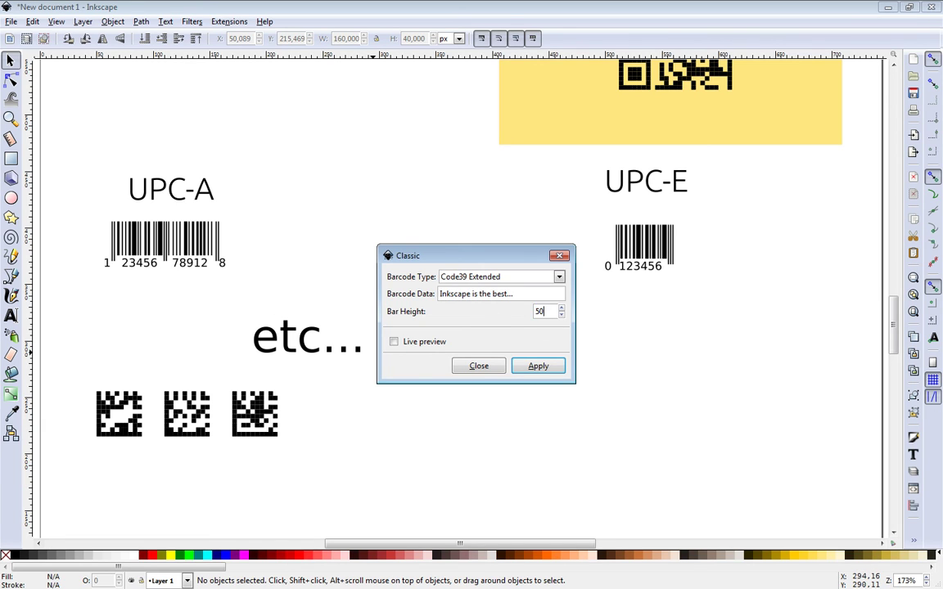
click(533, 368)
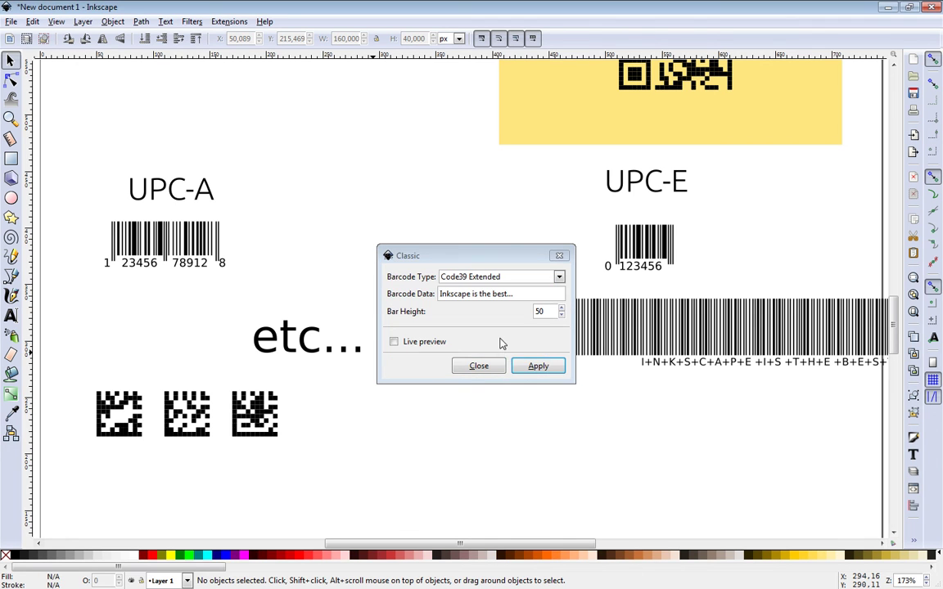
click(491, 369)
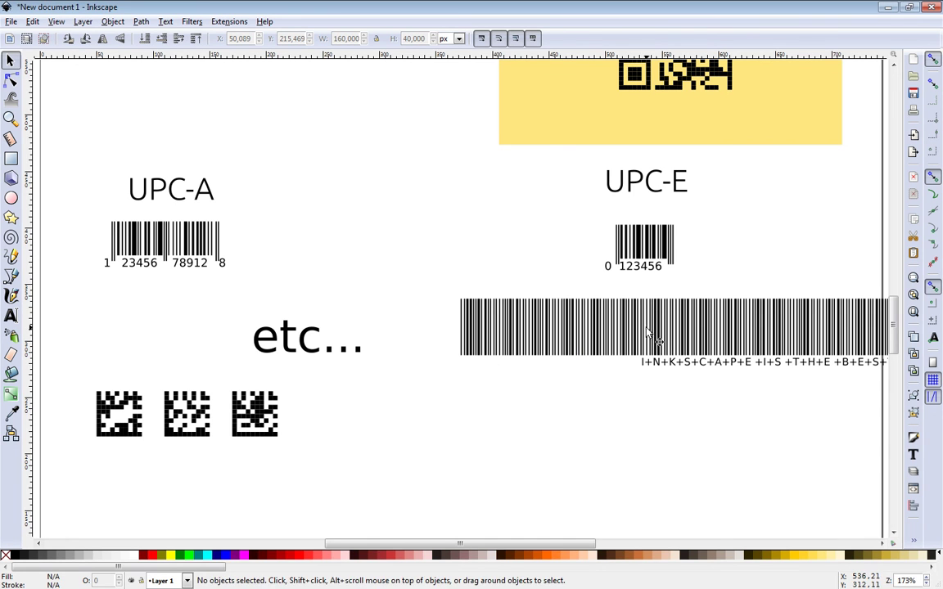
mouse_move(648, 336)
mouse_down()
mouse_move(541, 437)
mouse_move(474, 483)
mouse_move(300, 501)
mouse_up()
click(463, 417)
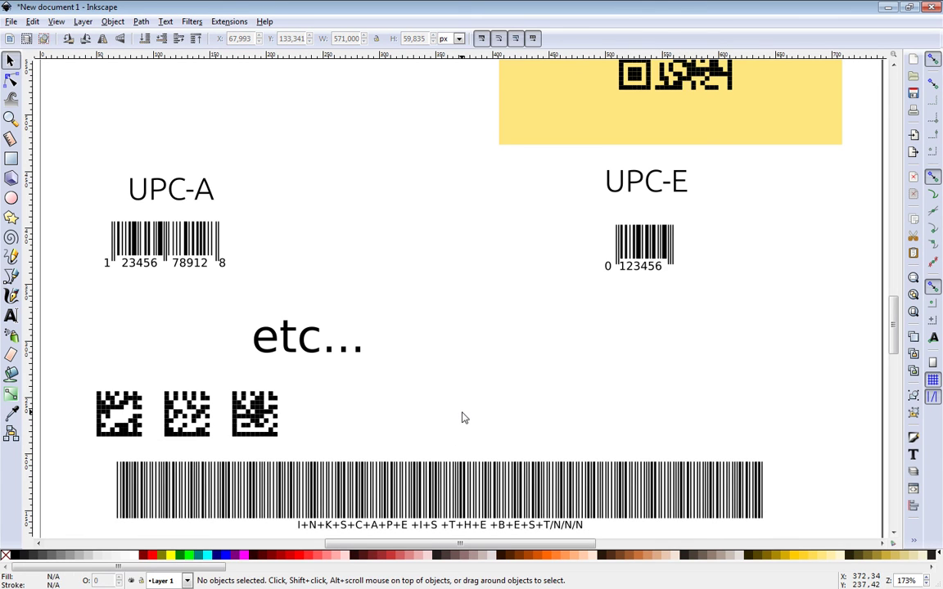